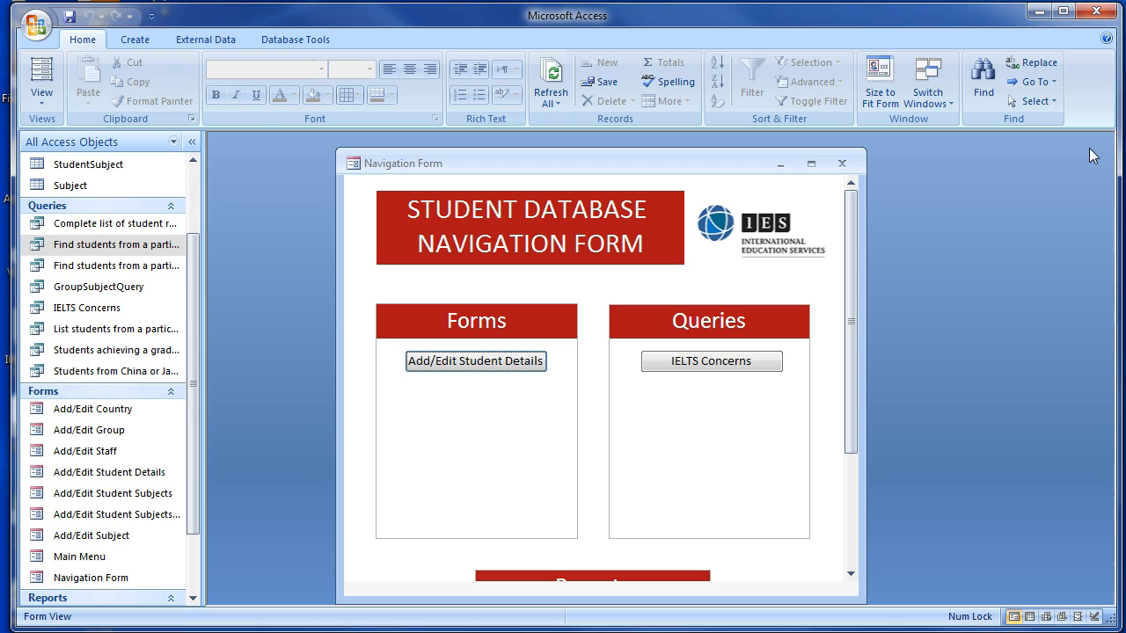
# Create a blank form and switch it to Design View.
pyautogui.press('alt')
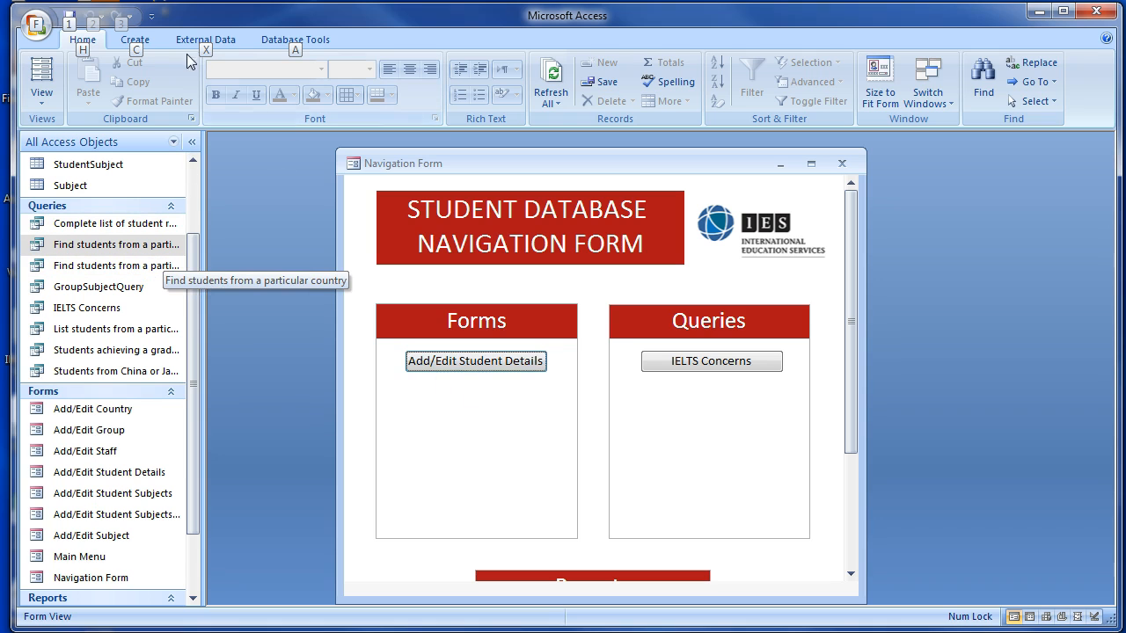
pyautogui.click(135, 39)
pyautogui.click(377, 83)
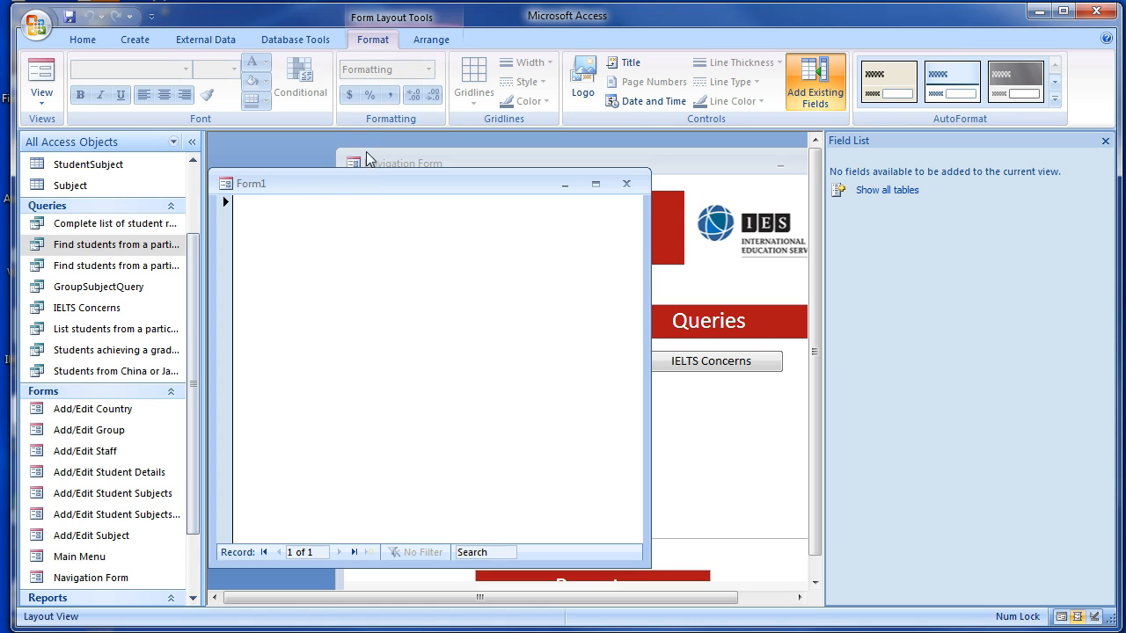
pyautogui.rightClick(326, 234)
pyautogui.click(365, 283)
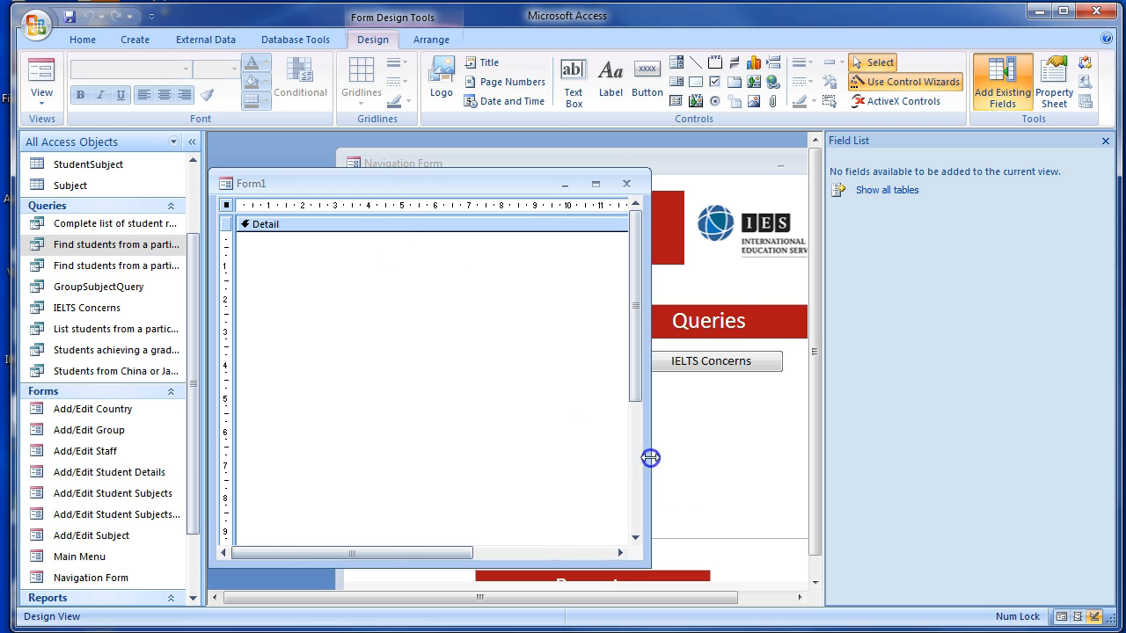
# Enlarge the new form's window in width and height and move it slightly higher in the workspace.
pyautogui.moveTo(649, 457); pyautogui.dragTo(784, 434)
pyautogui.moveTo(586, 566); pyautogui.dragTo(592, 589)
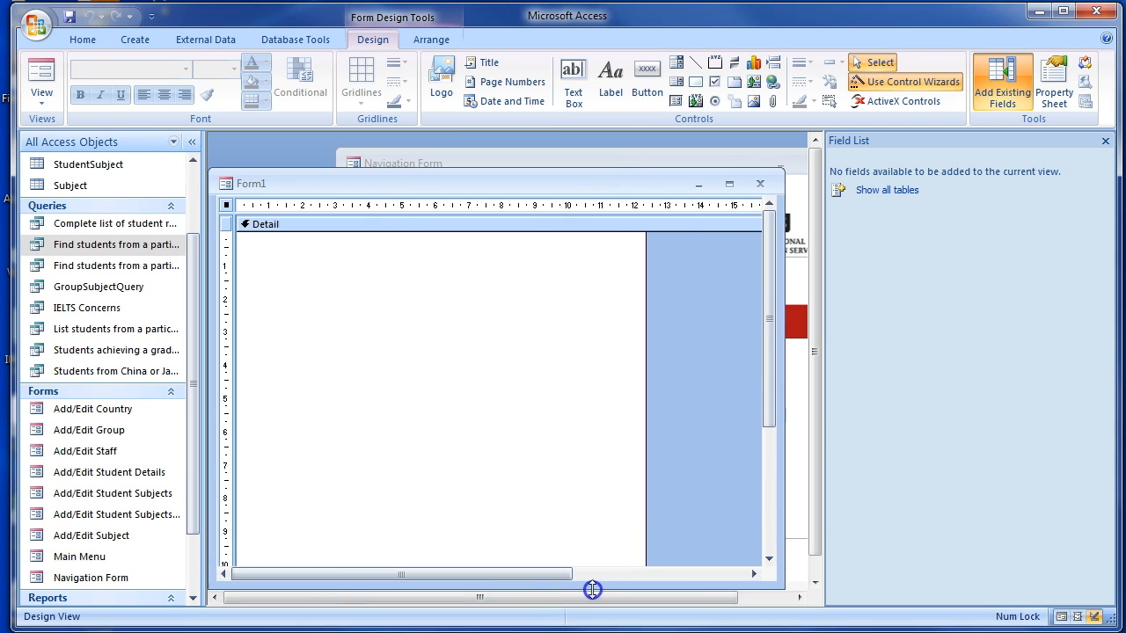
pyautogui.moveTo(592, 185); pyautogui.dragTo(604, 159)
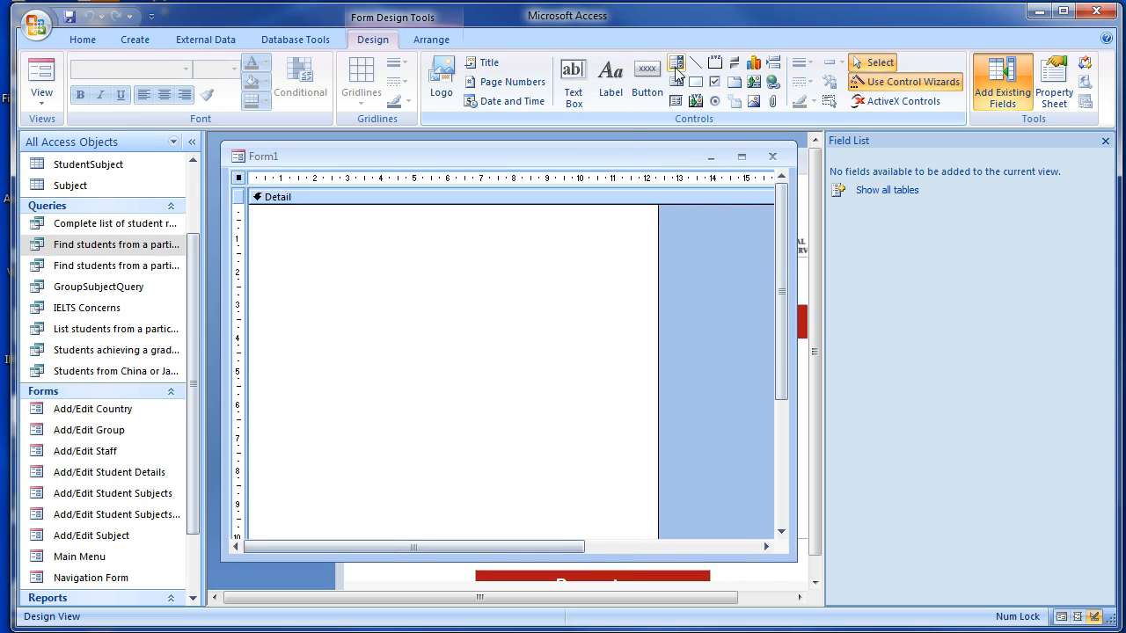
# List the Country table's fields and place a combo box in the Detail section that looks up its values in the Country table.
pyautogui.click(905, 192)
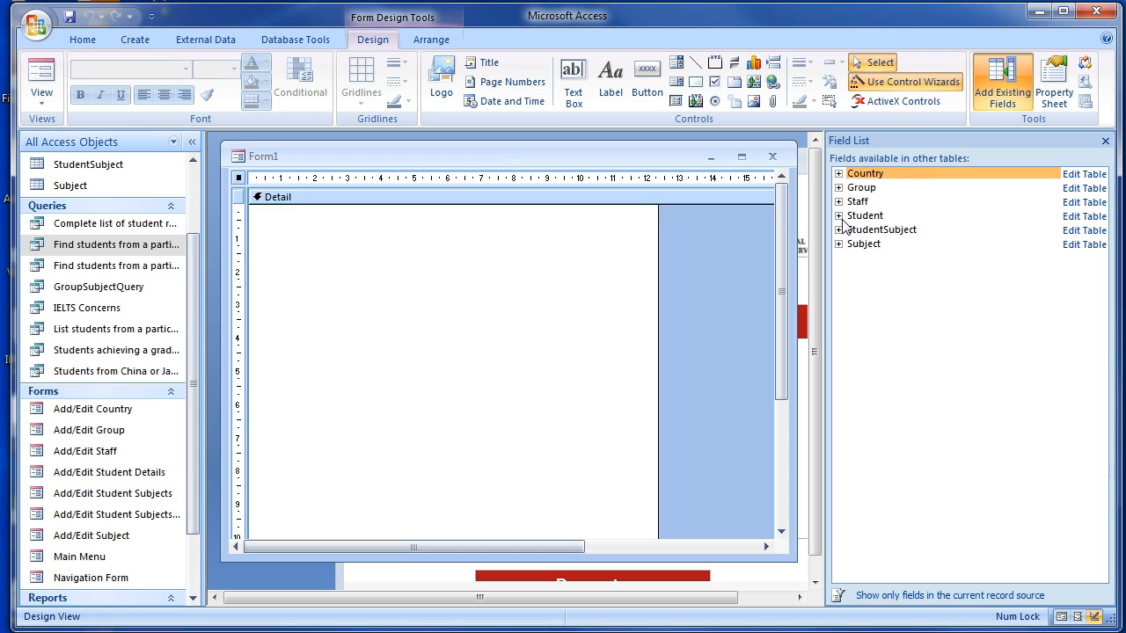
pyautogui.click(838, 173)
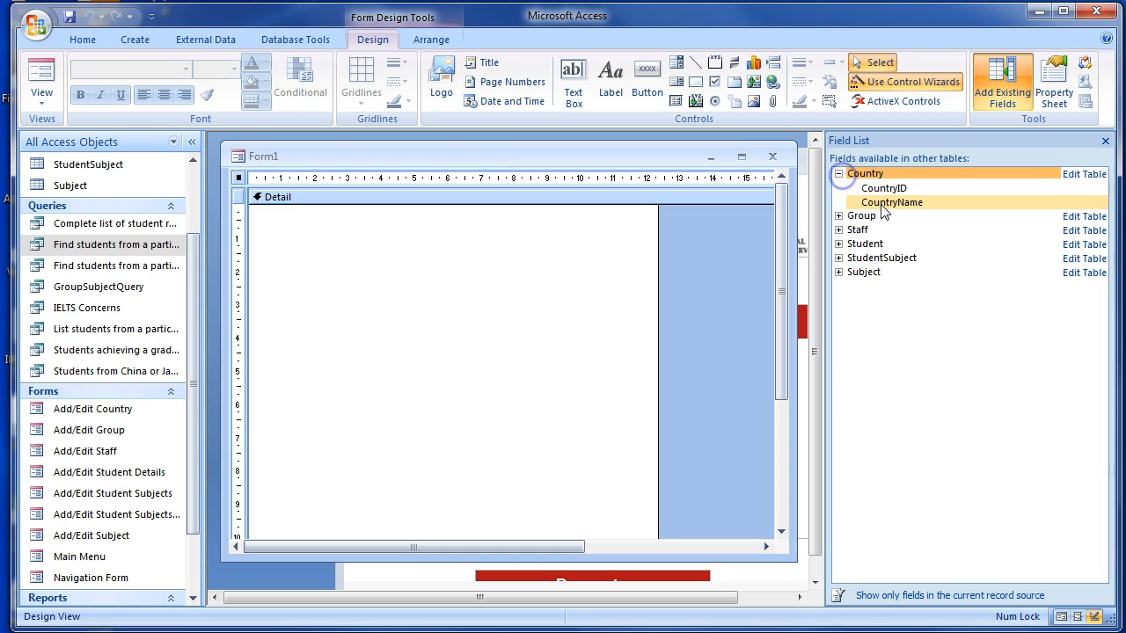
pyautogui.moveTo(882, 205); pyautogui.dragTo(389, 268)
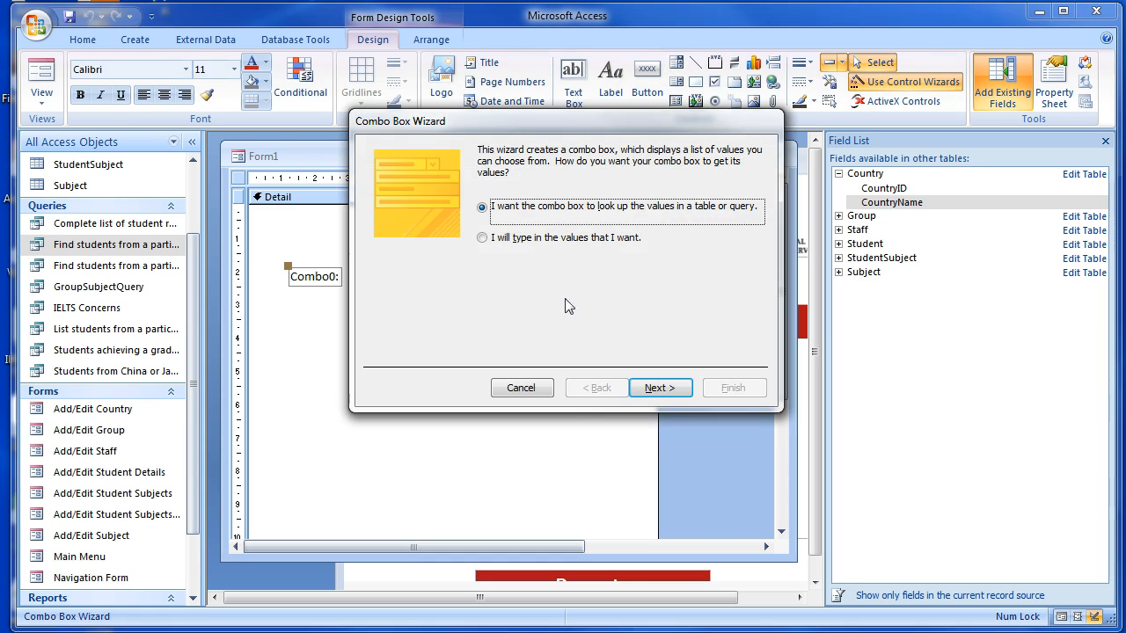
pyautogui.click(660, 388)
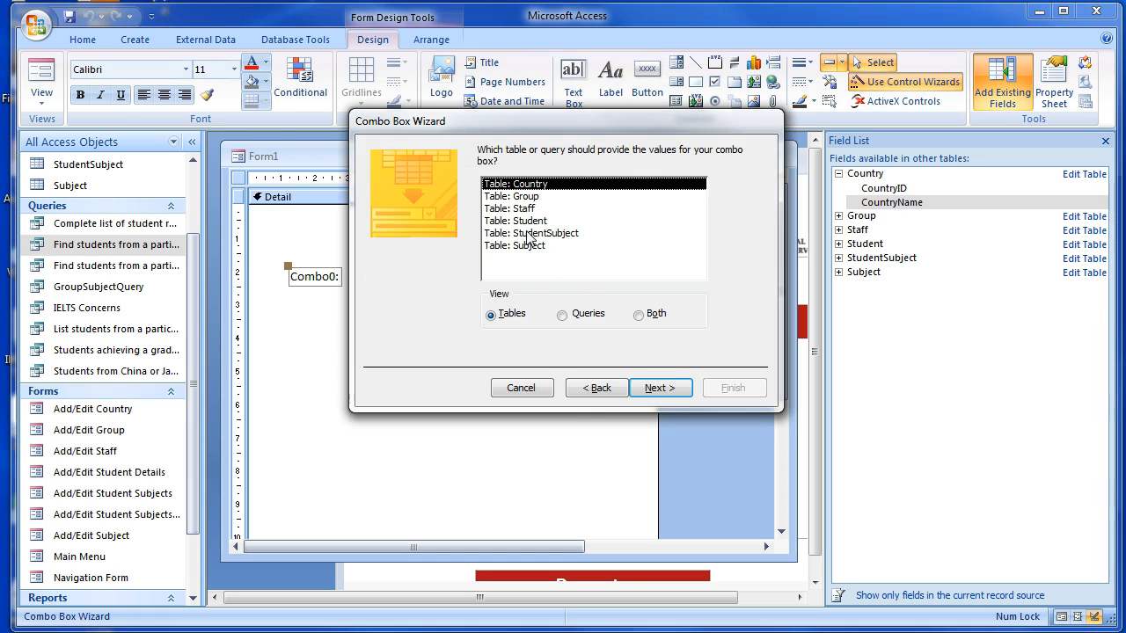
pyautogui.doubleClick(534, 184)
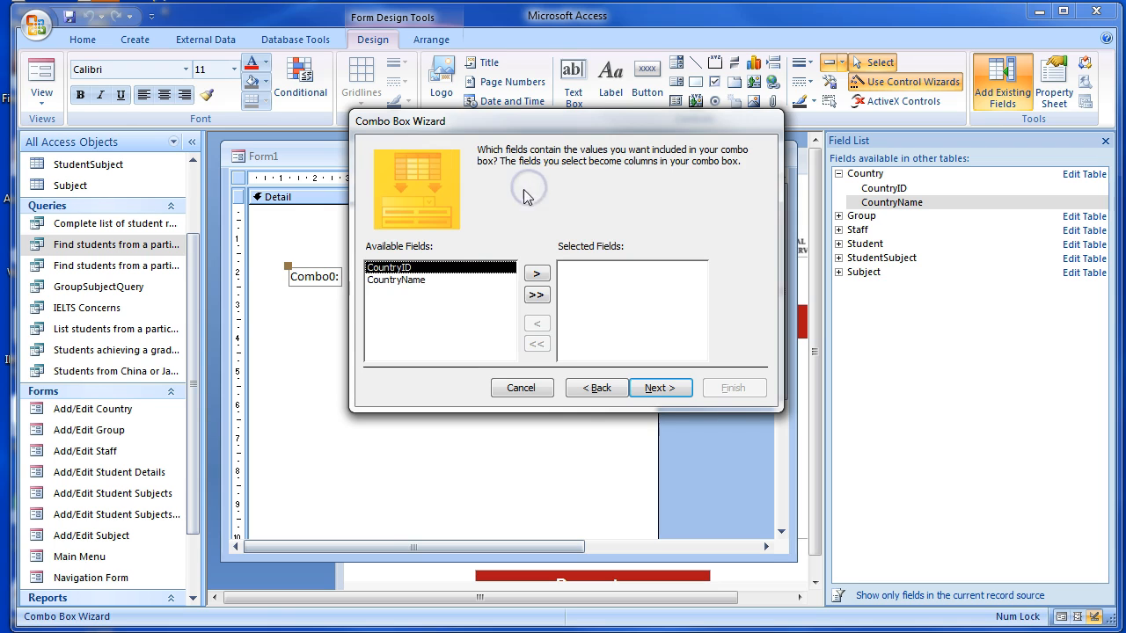
# Include only the CountryName field in the combo box and sort its list by CountryName.
pyautogui.click(423, 284)
pyautogui.click(538, 274)
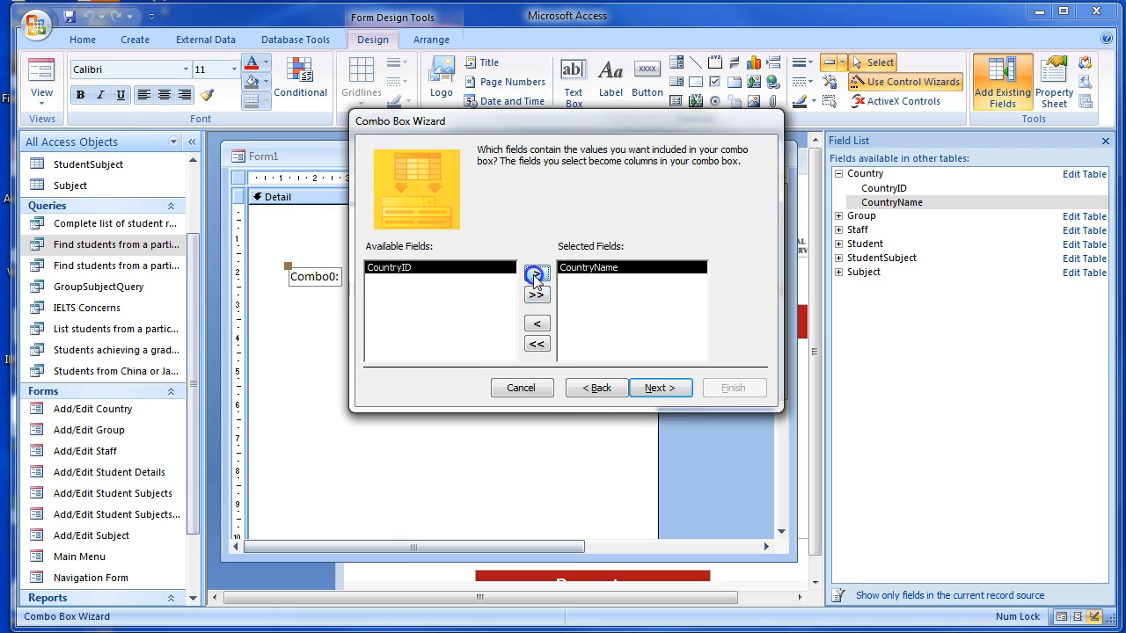
pyautogui.click(656, 388)
pyautogui.click(510, 209)
pyautogui.click(488, 244)
pyautogui.click(655, 388)
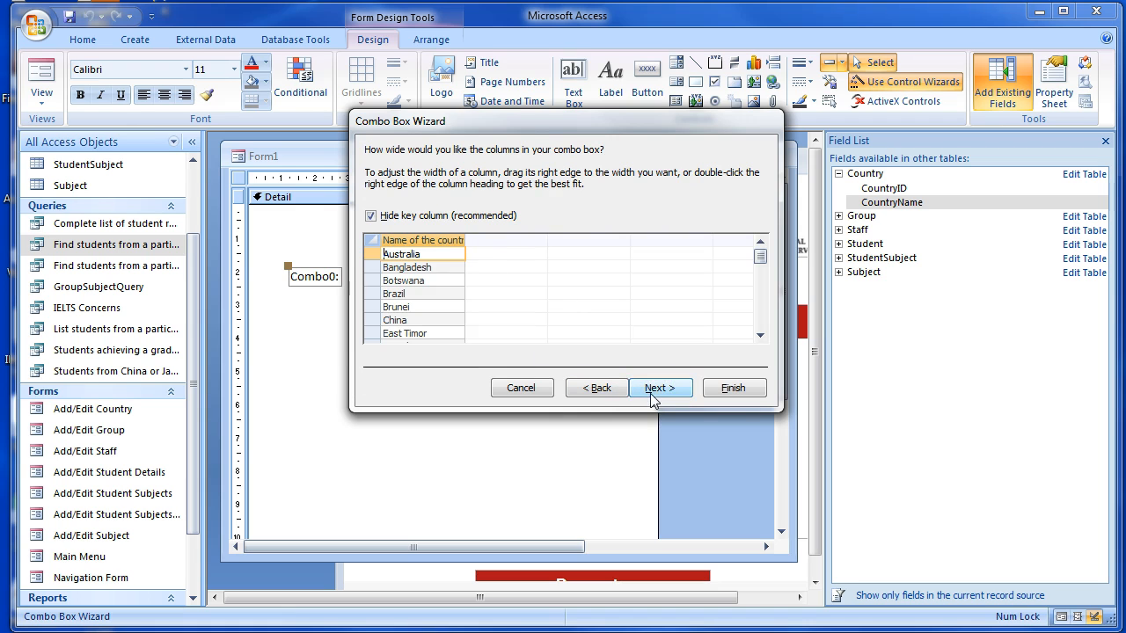
# Keep the key column hidden, label the combo box Country and finish the wizard.
pyautogui.click(651, 389)
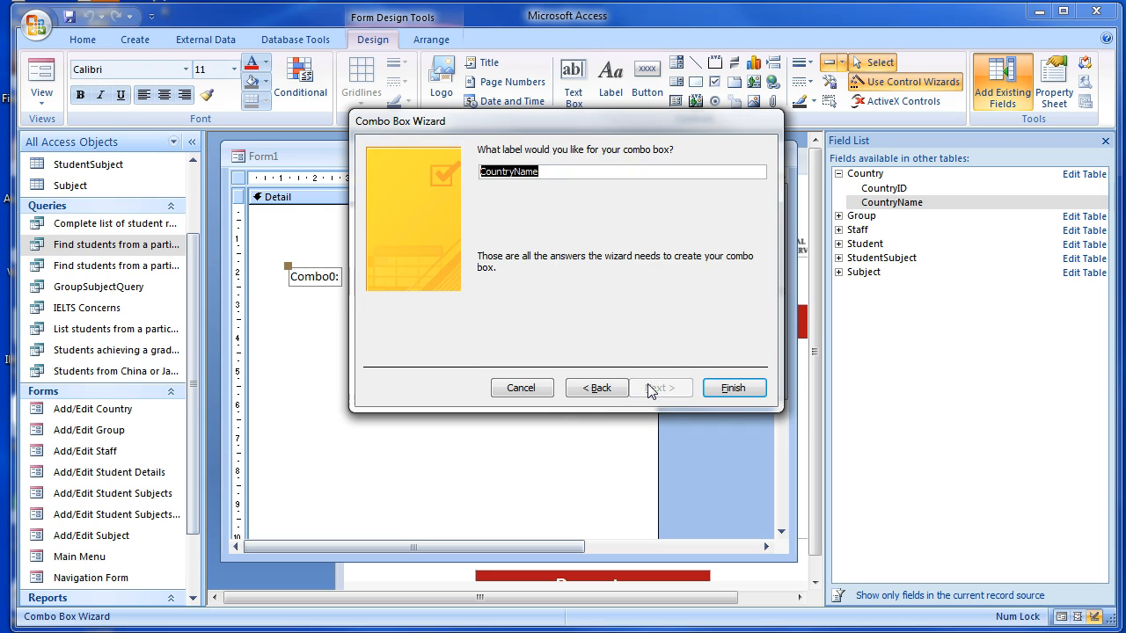
pyautogui.moveTo(511, 172); pyautogui.dragTo(607, 171)
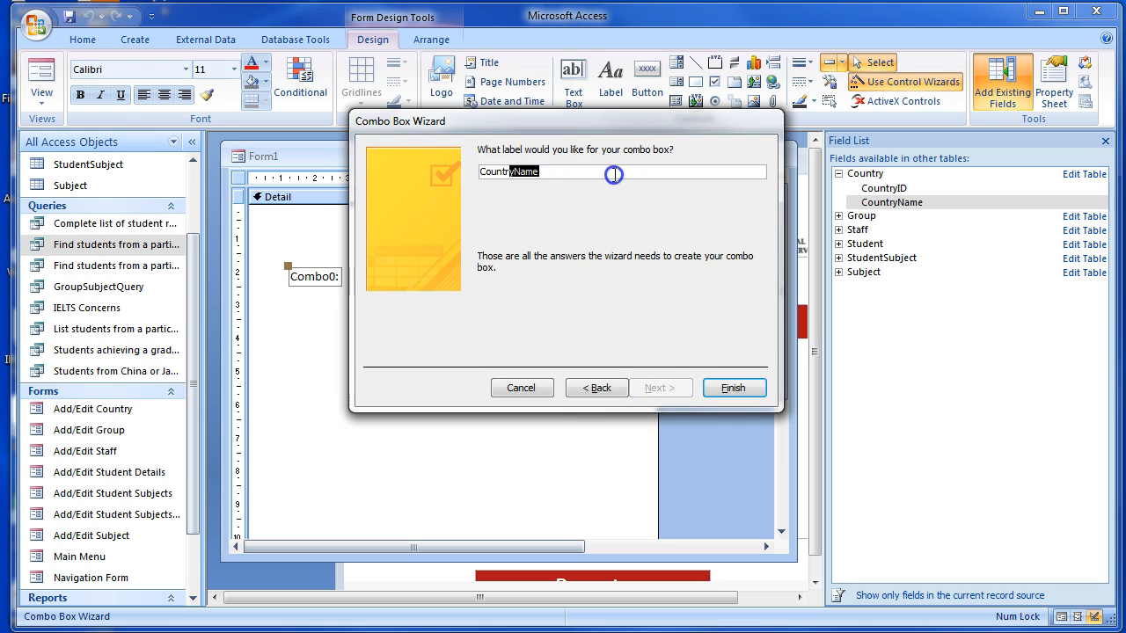
pyautogui.press('Delete')
pyautogui.click(721, 390)
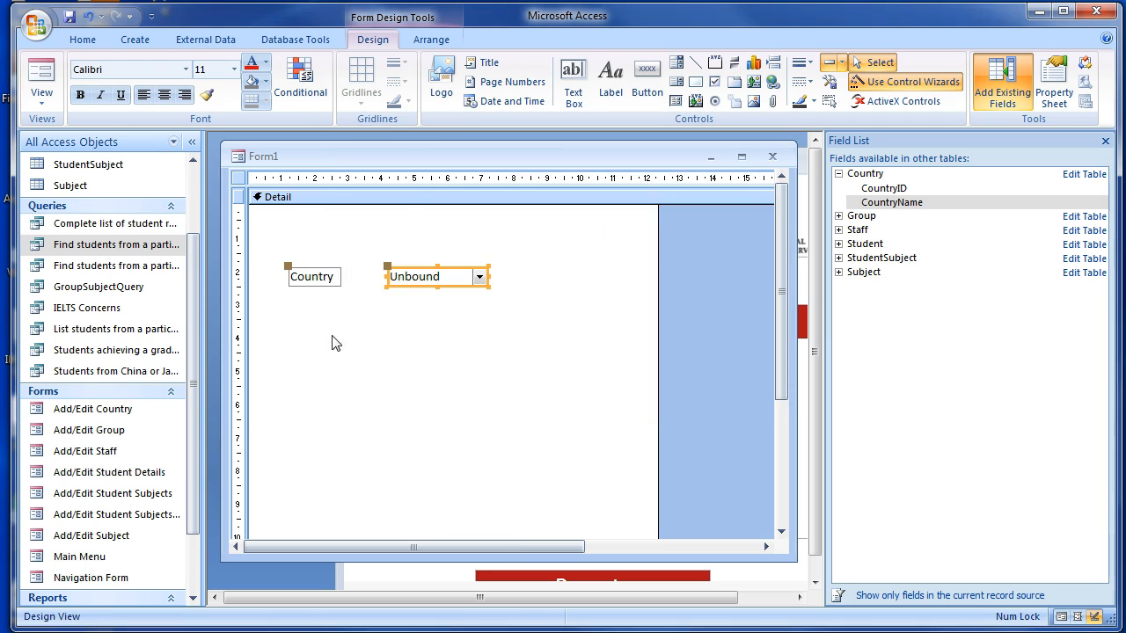
# Rename the new combo box as CountryCombo in its properties.
pyautogui.click(1053, 84)
pyautogui.click(960, 200)
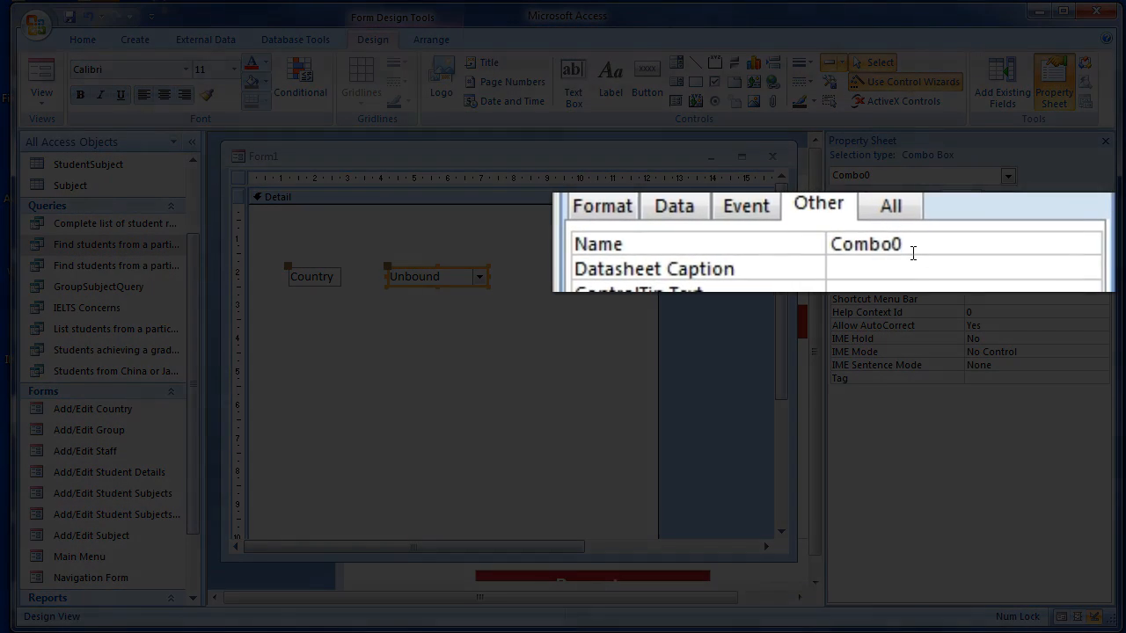
pyautogui.click(913, 248)
pyautogui.press('BackSpace')
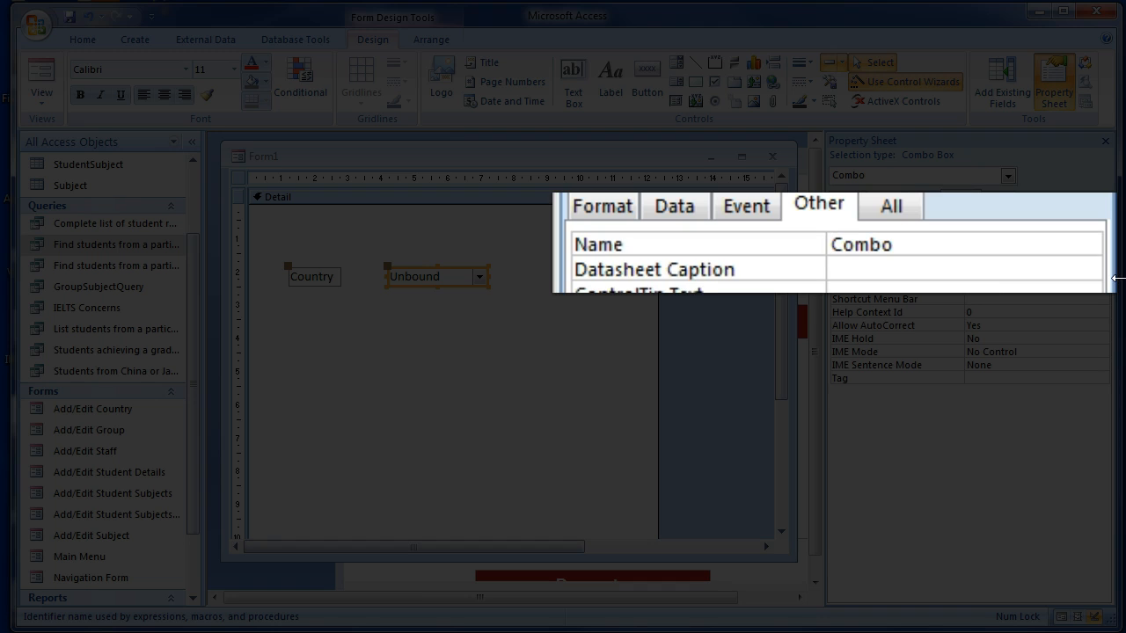
pyautogui.press('Home')
pyautogui.write('Country')
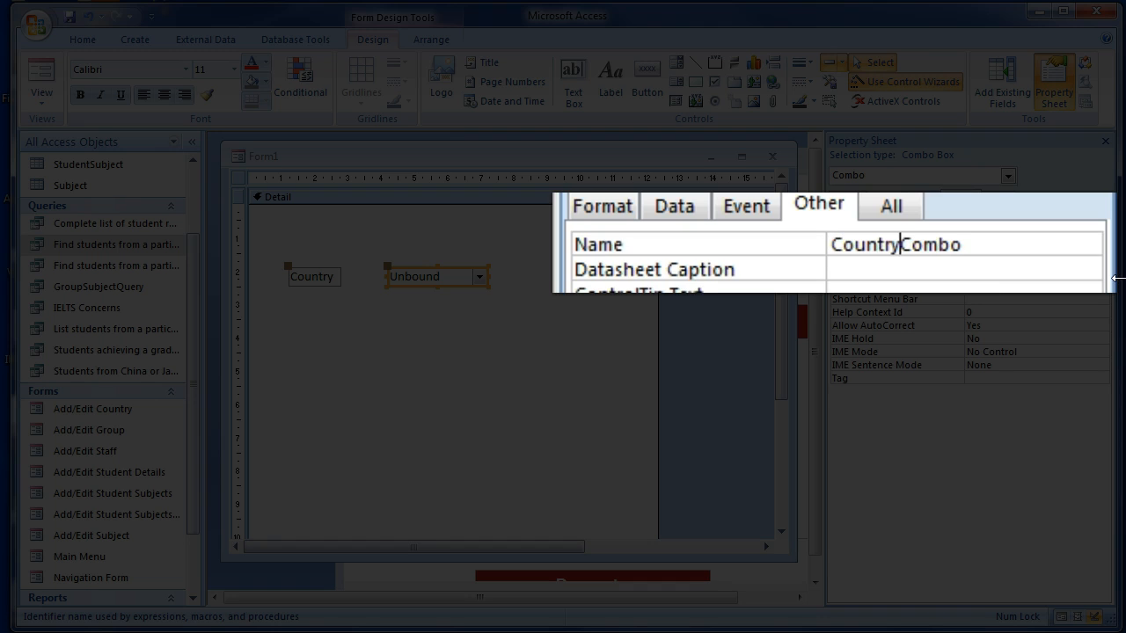
pyautogui.click(999, 239)
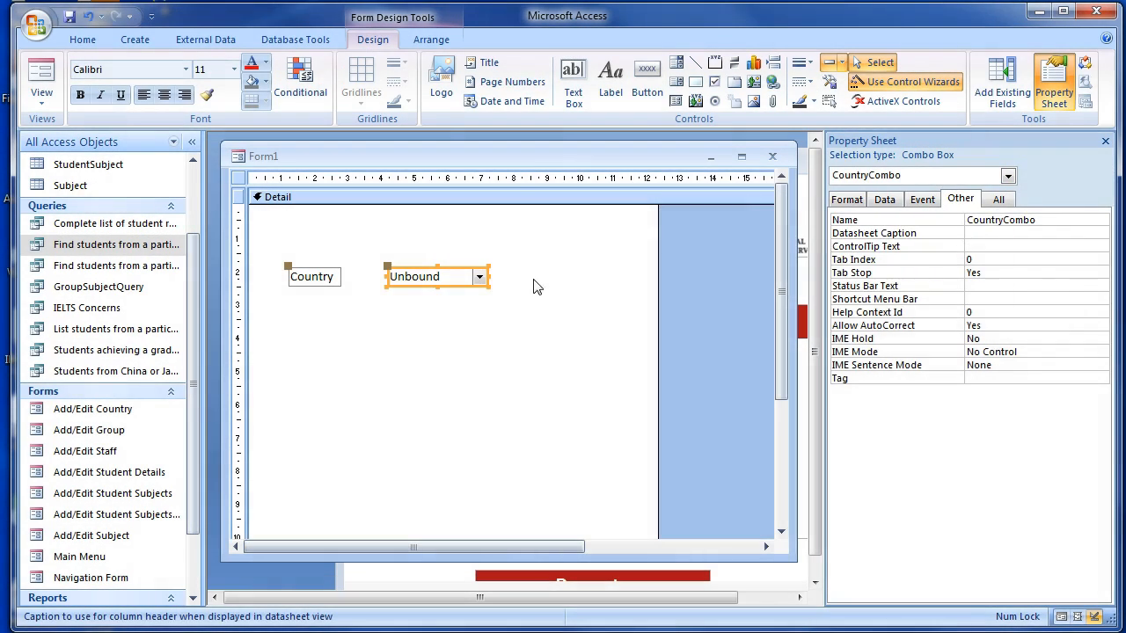
# Set the Bound Column property of CountryCombo to 2.
pyautogui.click(591, 282)
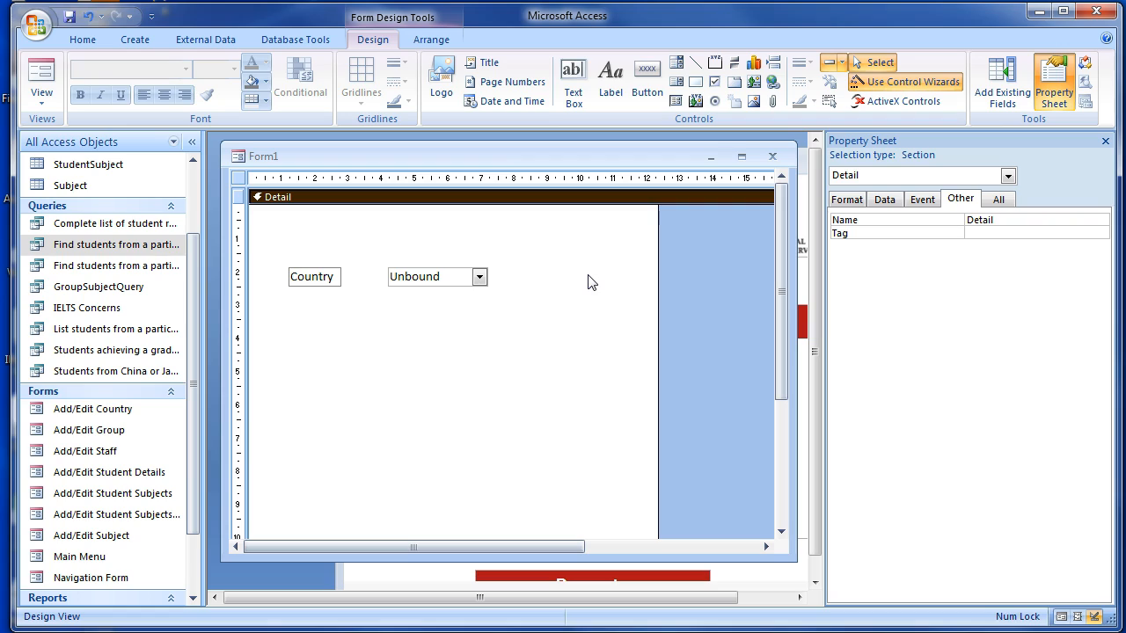
pyautogui.click(475, 280)
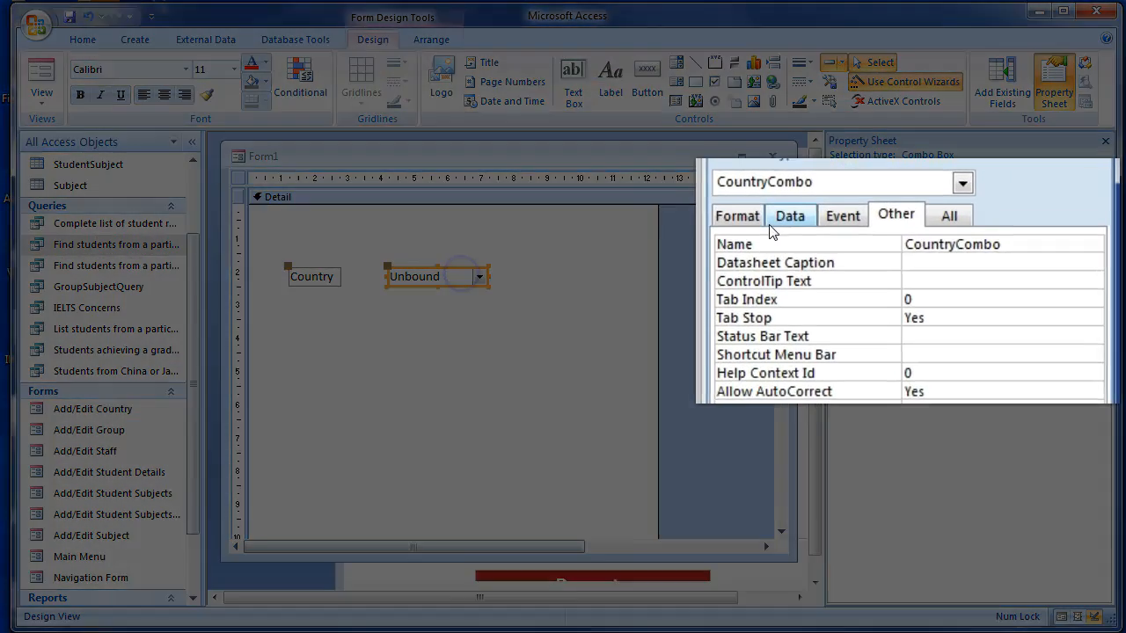
pyautogui.click(884, 198)
pyautogui.click(902, 312)
pyautogui.press('BackSpace')
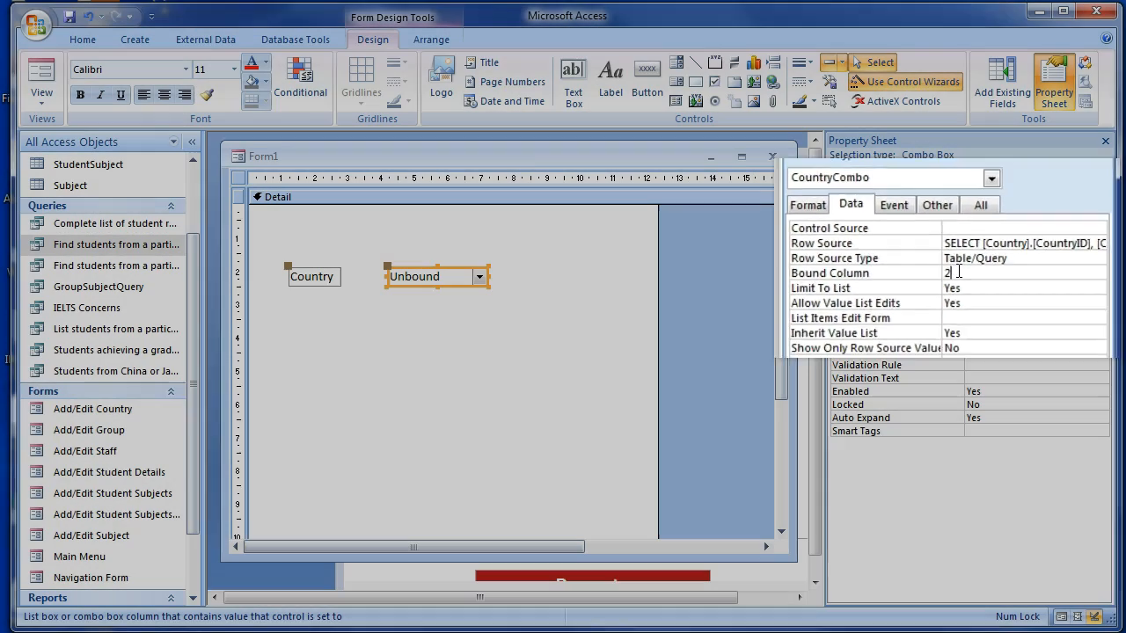
pyautogui.press('Return')
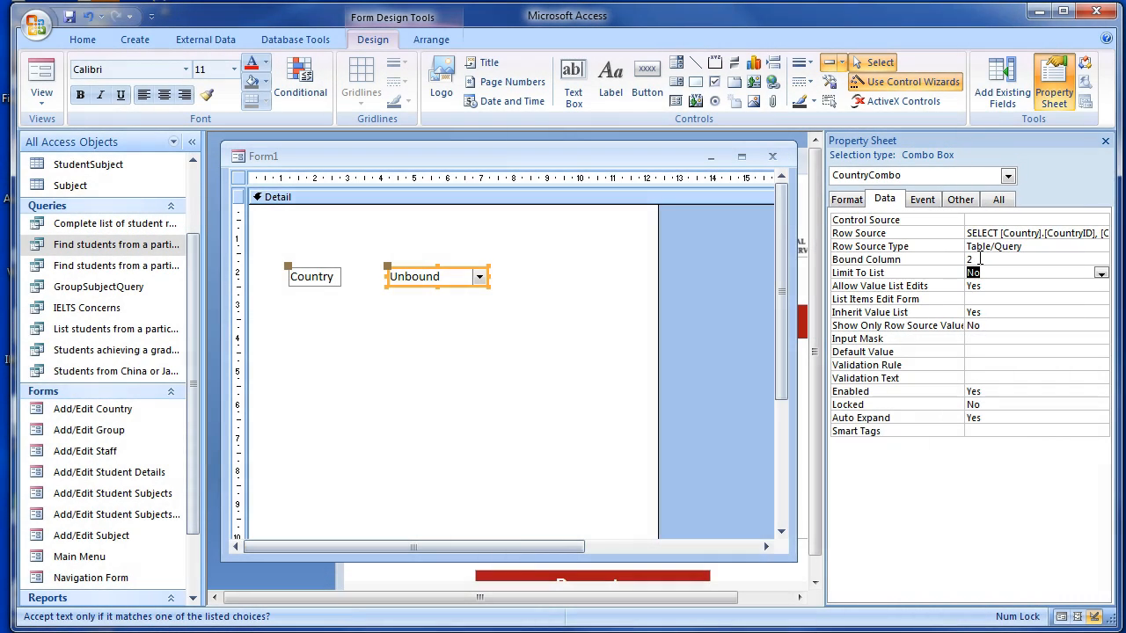
pyautogui.press('alt')
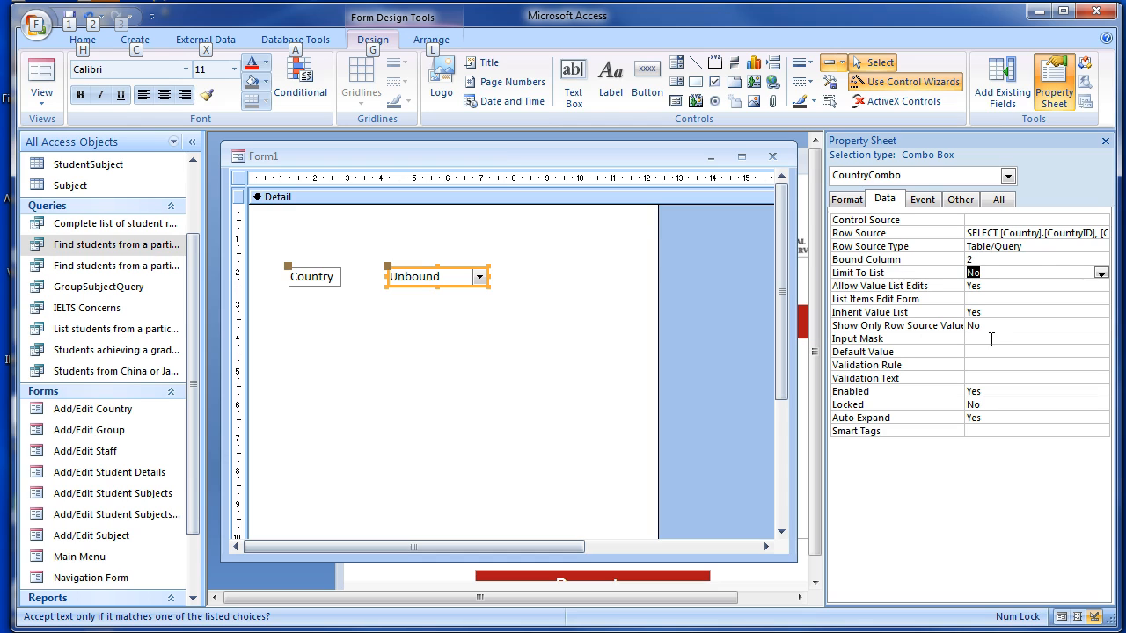
# Shorten the form's Detail section to a height of about 3.7 cm, ending just below the combo box.
pyautogui.click(545, 264)
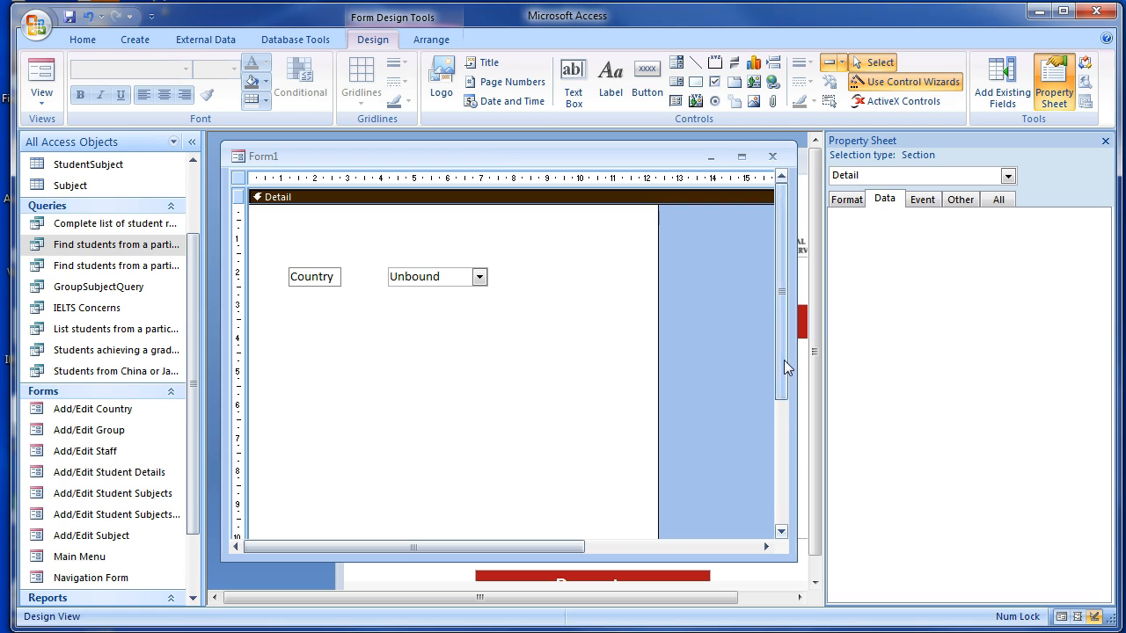
pyautogui.moveTo(784, 360); pyautogui.dragTo(787, 402)
pyautogui.moveTo(615, 506); pyautogui.dragTo(579, 282)
pyautogui.moveTo(782, 354); pyautogui.dragTo(778, 229)
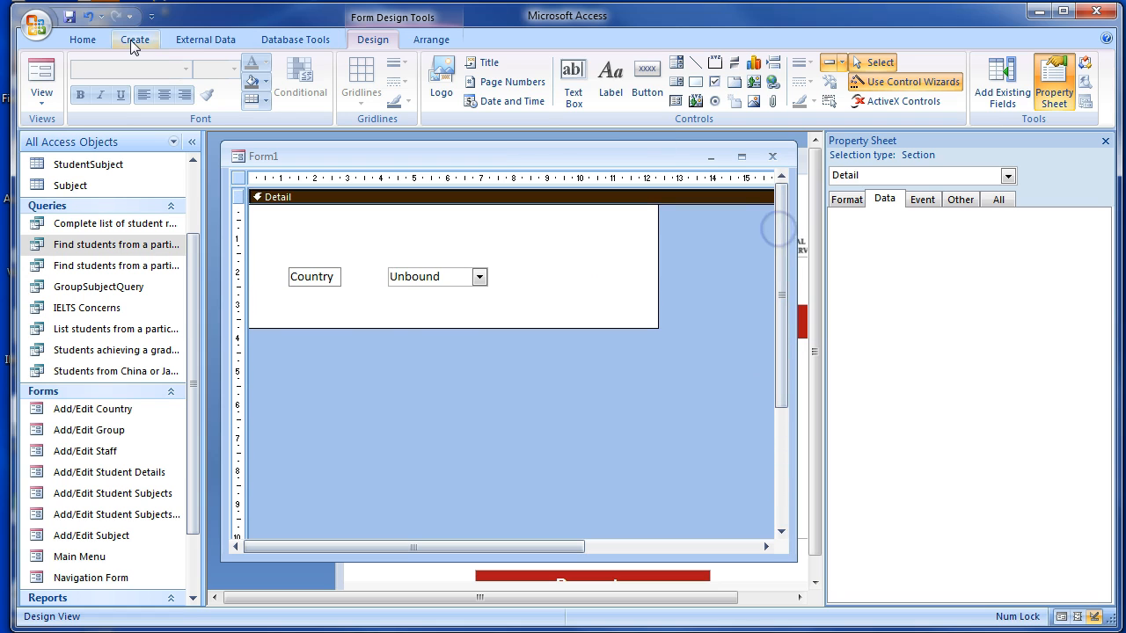
# Save the form under the name CountrySelector.
pyautogui.click(70, 16)
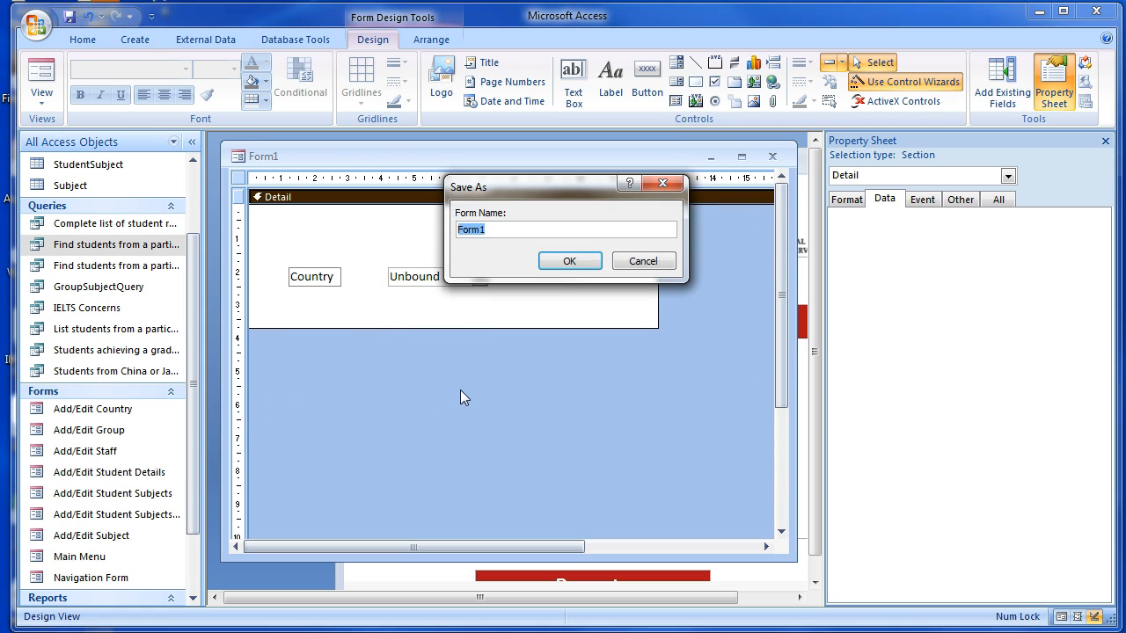
pyautogui.write('CountrySelector')
pyautogui.click(570, 261)
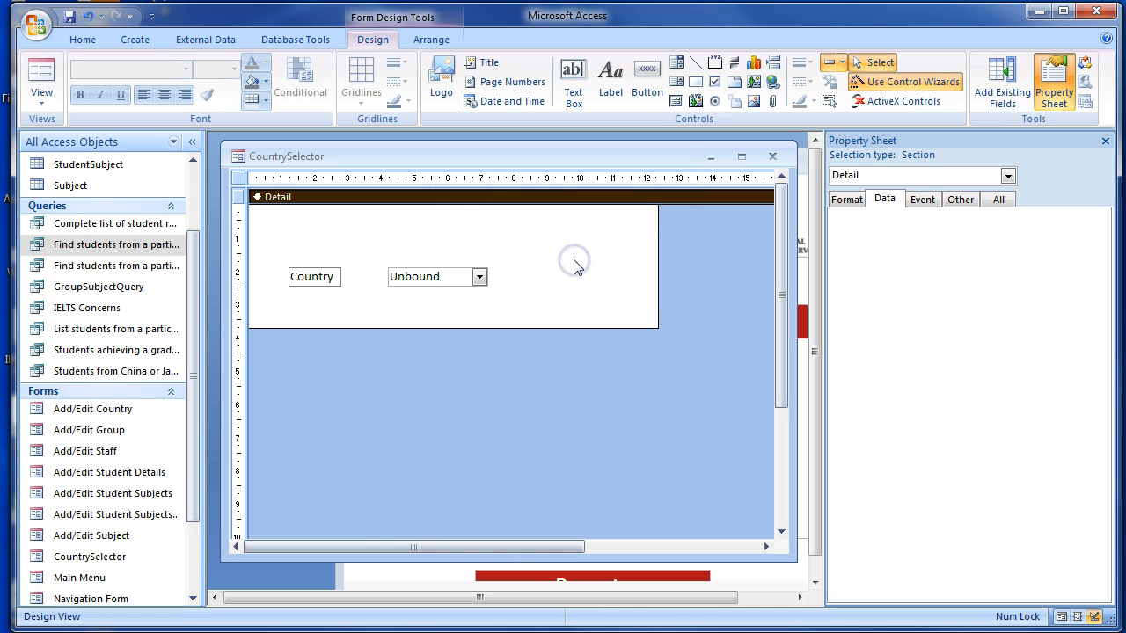
pyautogui.press('alt')
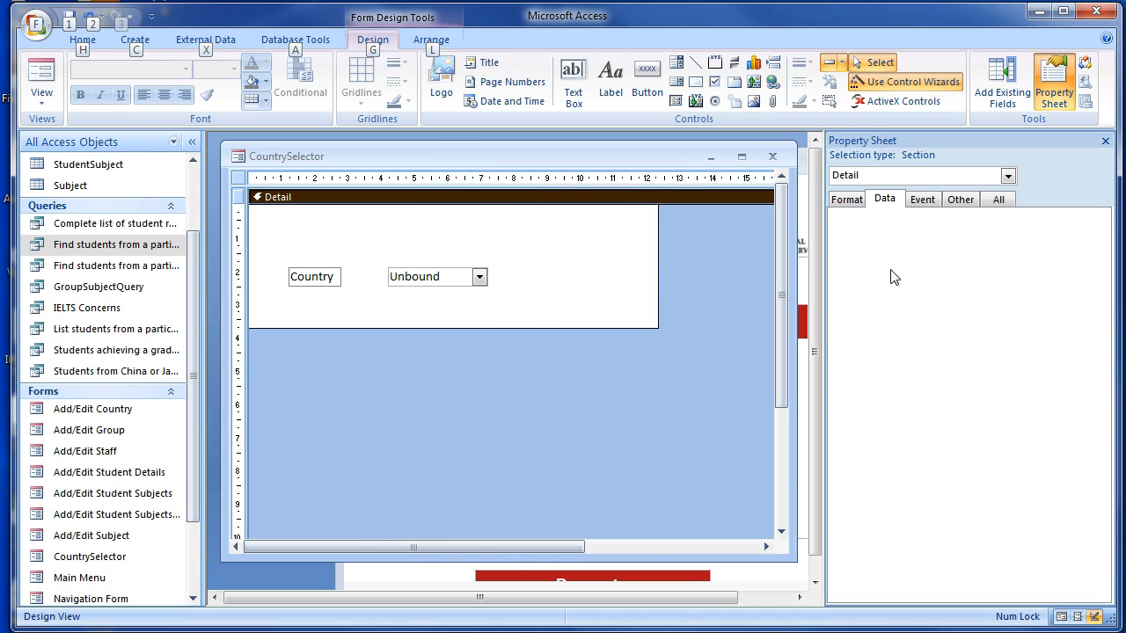
# Create a query in Design View and add the Country and Student tables to it.
pyautogui.click(149, 41)
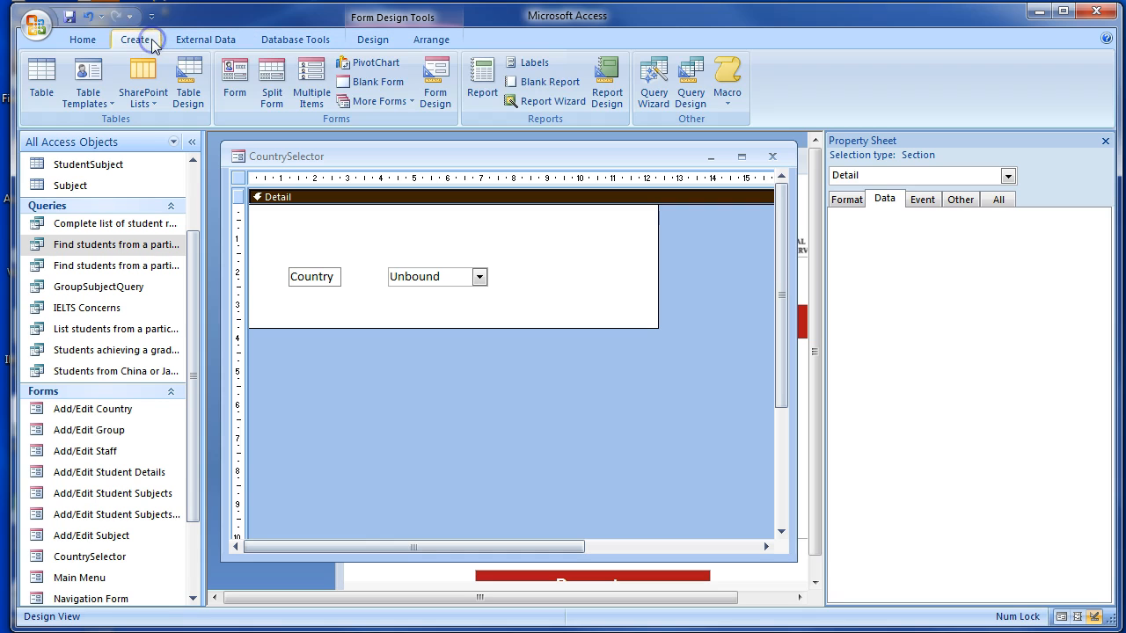
pyautogui.click(689, 81)
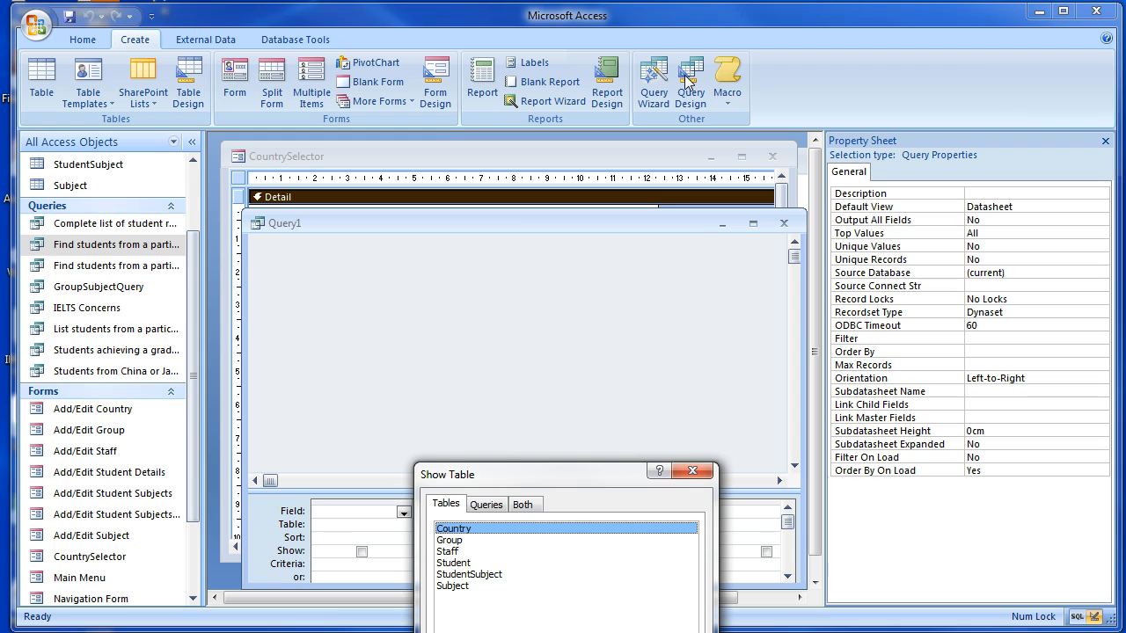
pyautogui.moveTo(522, 484); pyautogui.dragTo(830, 248)
pyautogui.click(774, 327)
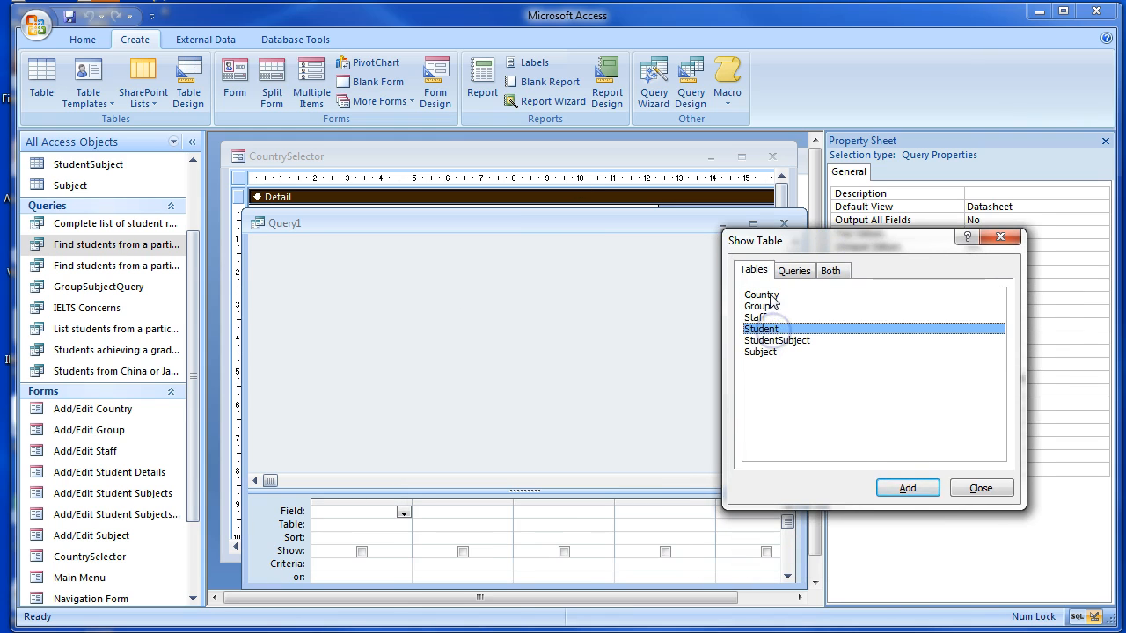
pyautogui.keyDown('ctrl'); pyautogui.click(761, 294); pyautogui.keyUp('ctrl')
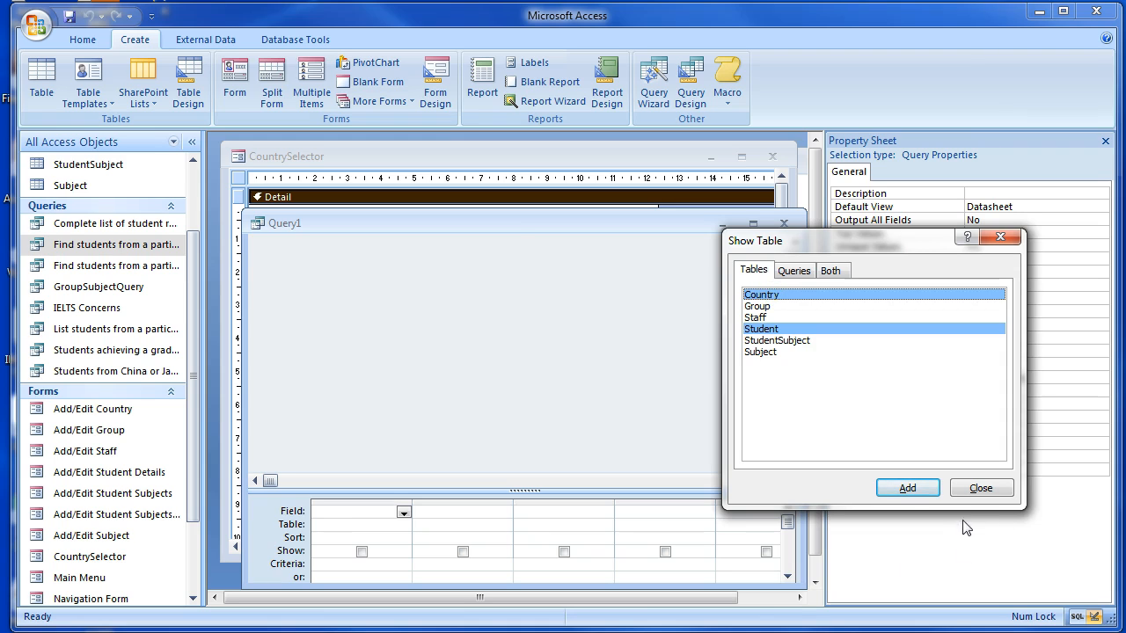
pyautogui.click(909, 490)
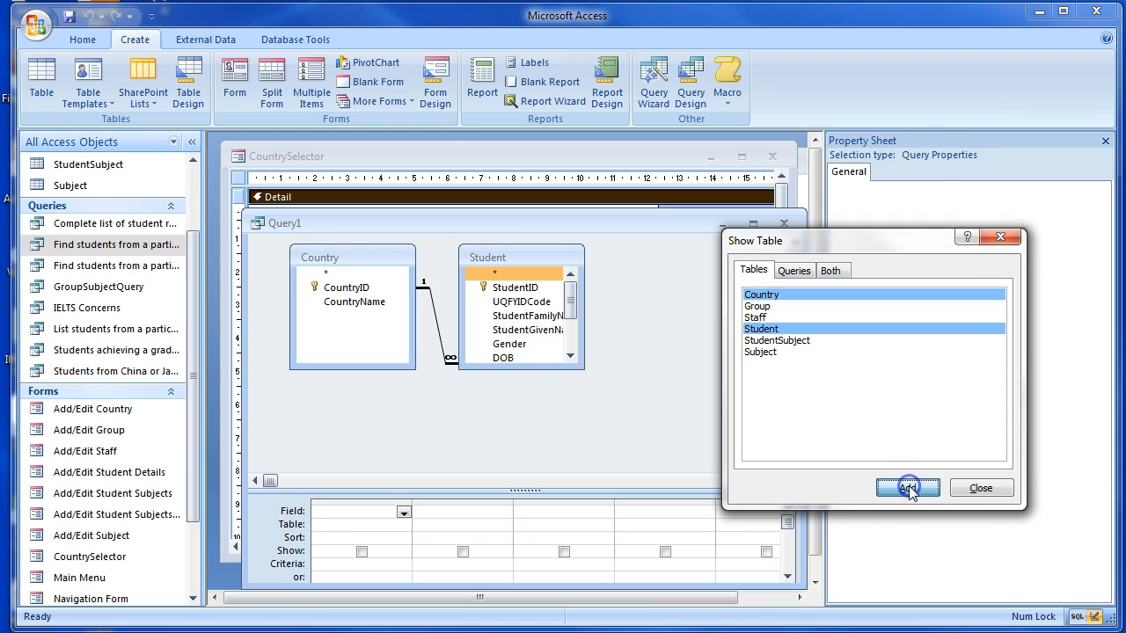
pyautogui.click(982, 492)
# Add the StudentFamilyName, StudentGivenName and UQFYIDCode fields from Student and CountryName from Country to the query grid.
pyautogui.moveTo(533, 370); pyautogui.dragTo(533, 453)
pyautogui.doubleClick(532, 316)
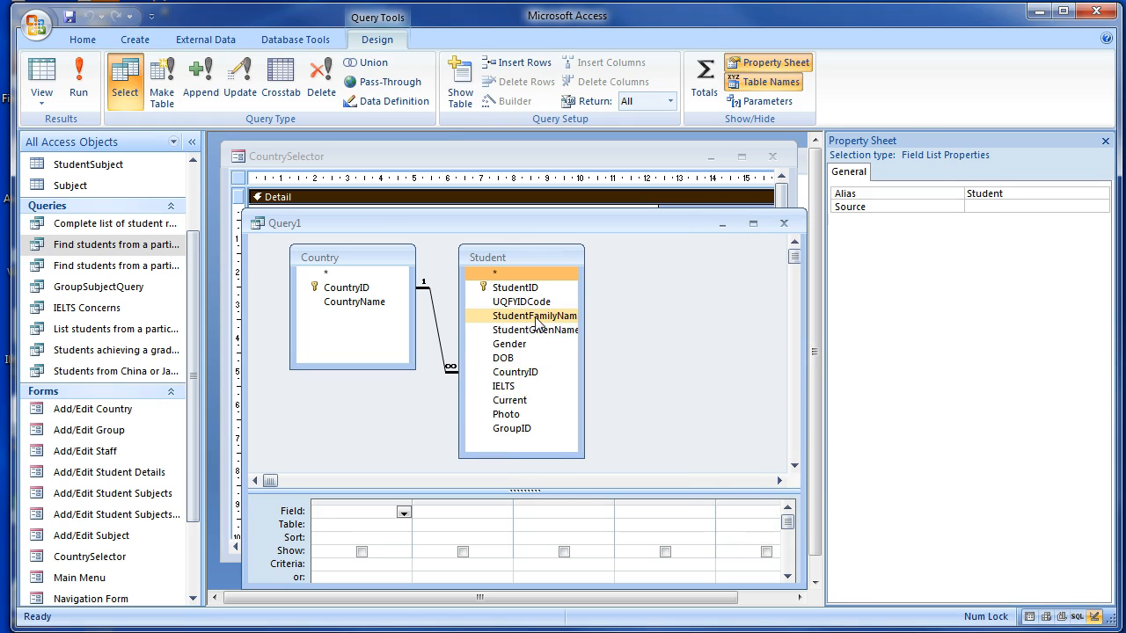
pyautogui.click(536, 329)
pyautogui.doubleClick(537, 330)
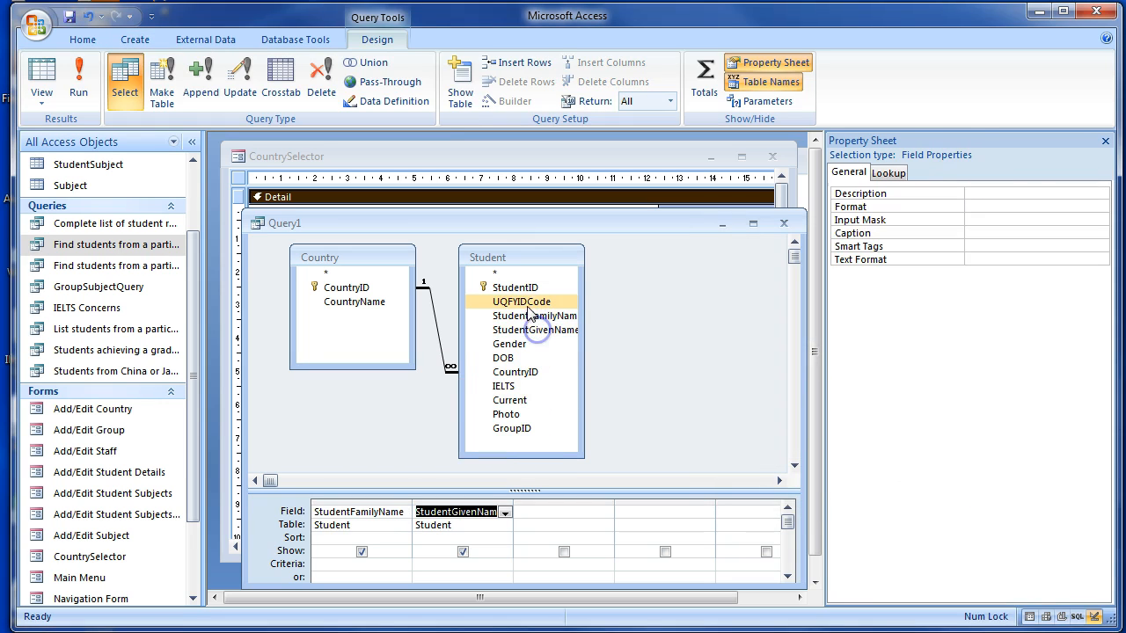
pyautogui.doubleClick(521, 301)
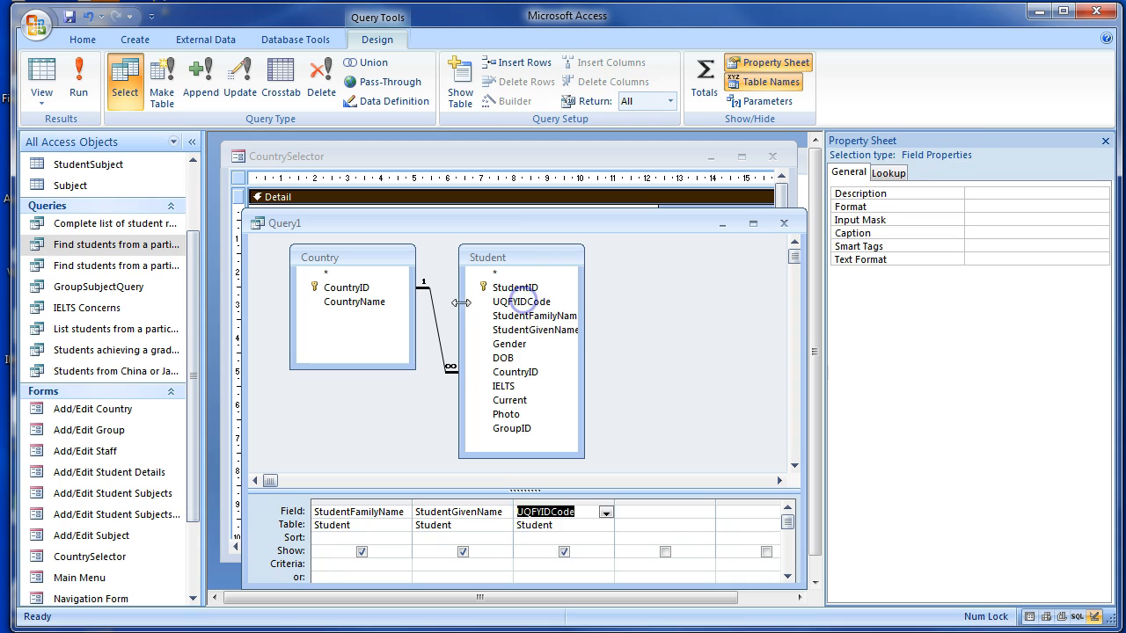
pyautogui.doubleClick(374, 303)
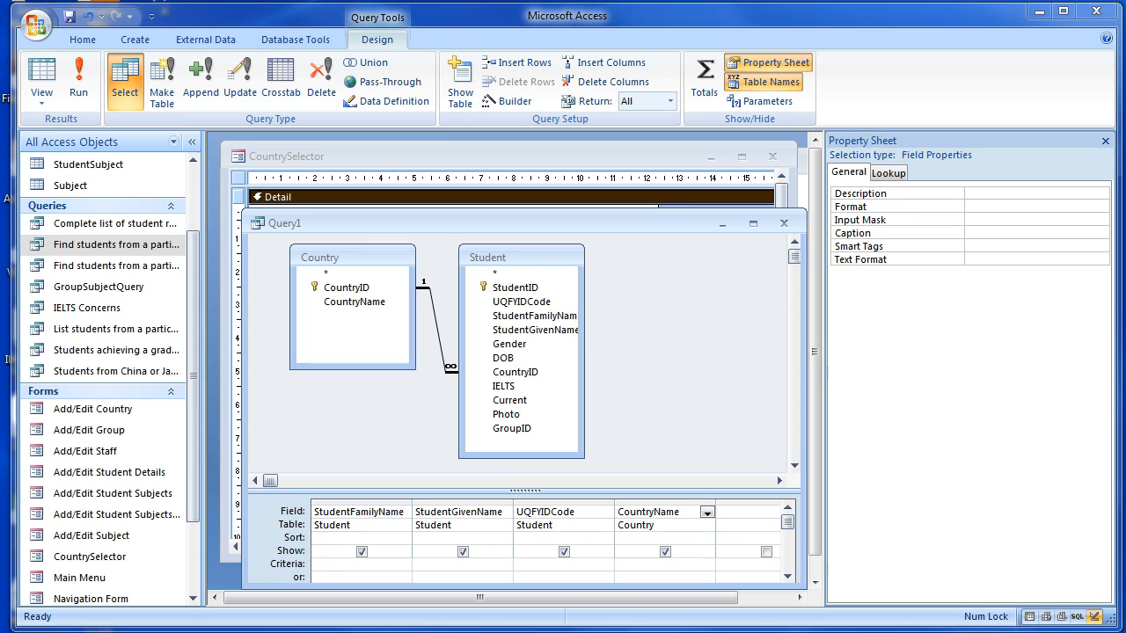
# Sort the query ascending by StudentFamilyName and by StudentGivenName.
pyautogui.click(404, 538)
pyautogui.click(384, 548)
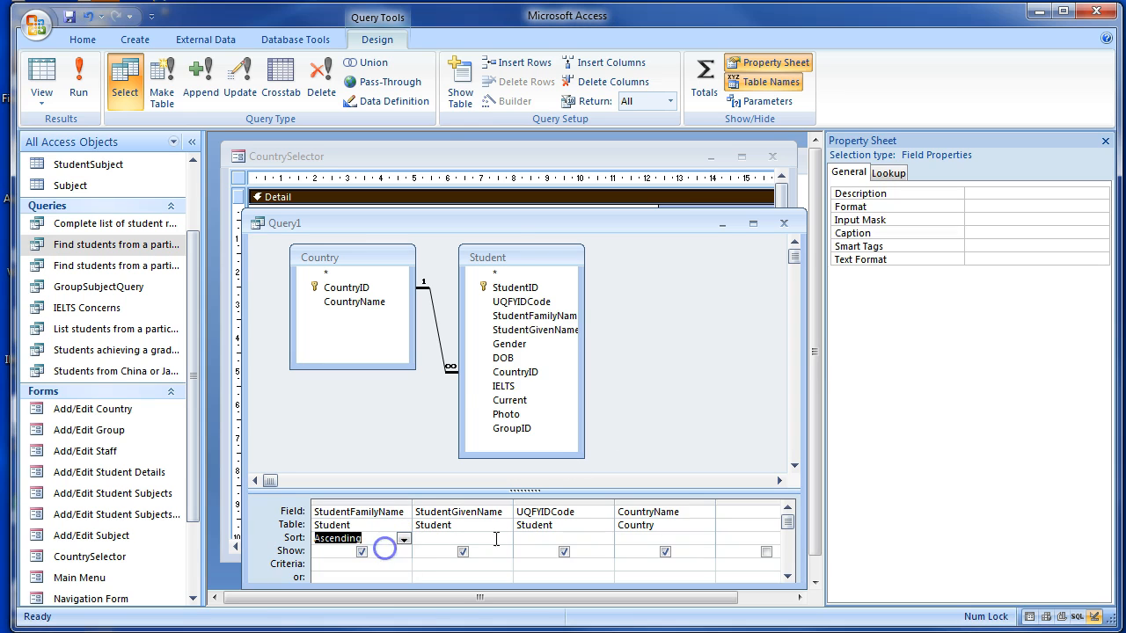
pyautogui.click(503, 538)
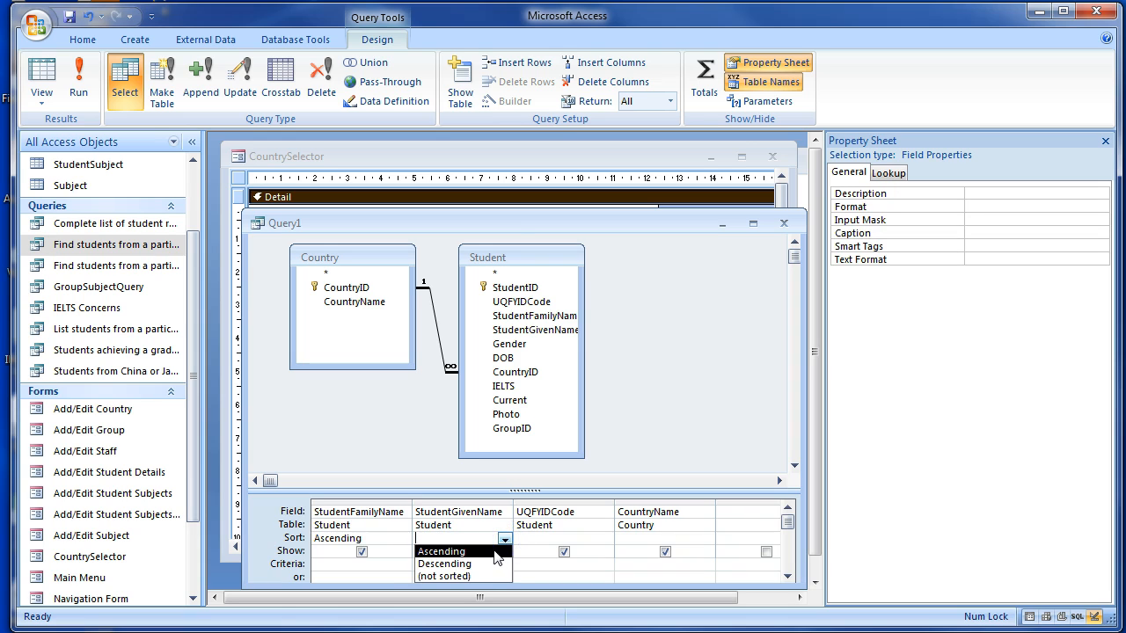
pyautogui.click(496, 552)
pyautogui.click(569, 540)
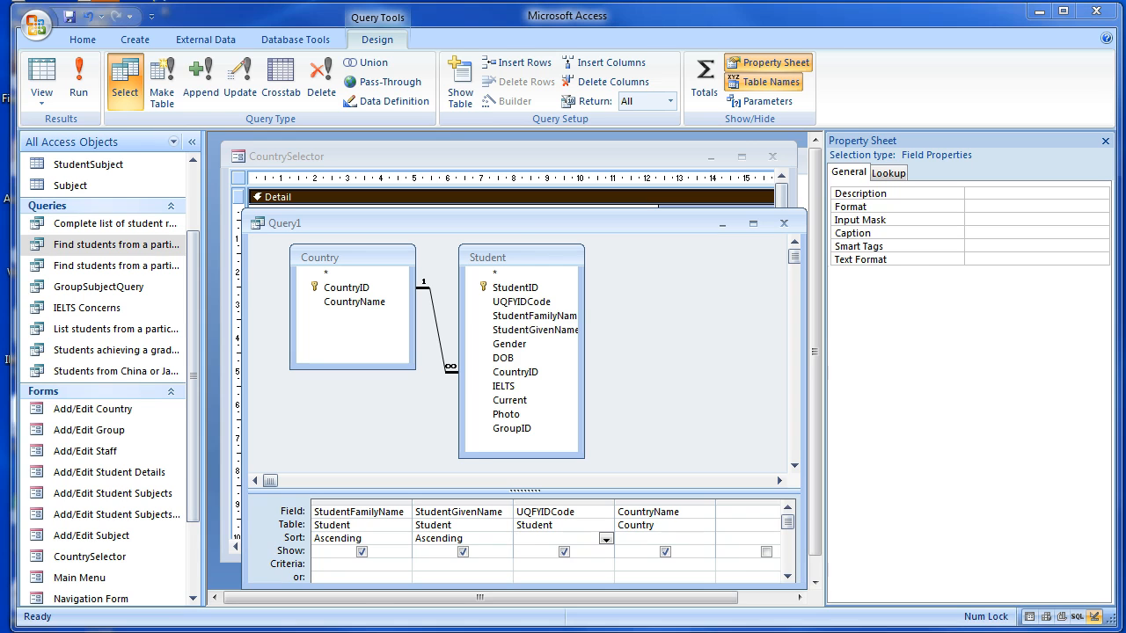
# Open the Expression Builder for the CountryName criterion and select the CountrySelector form among the loaded forms.
pyautogui.rightClick(641, 567)
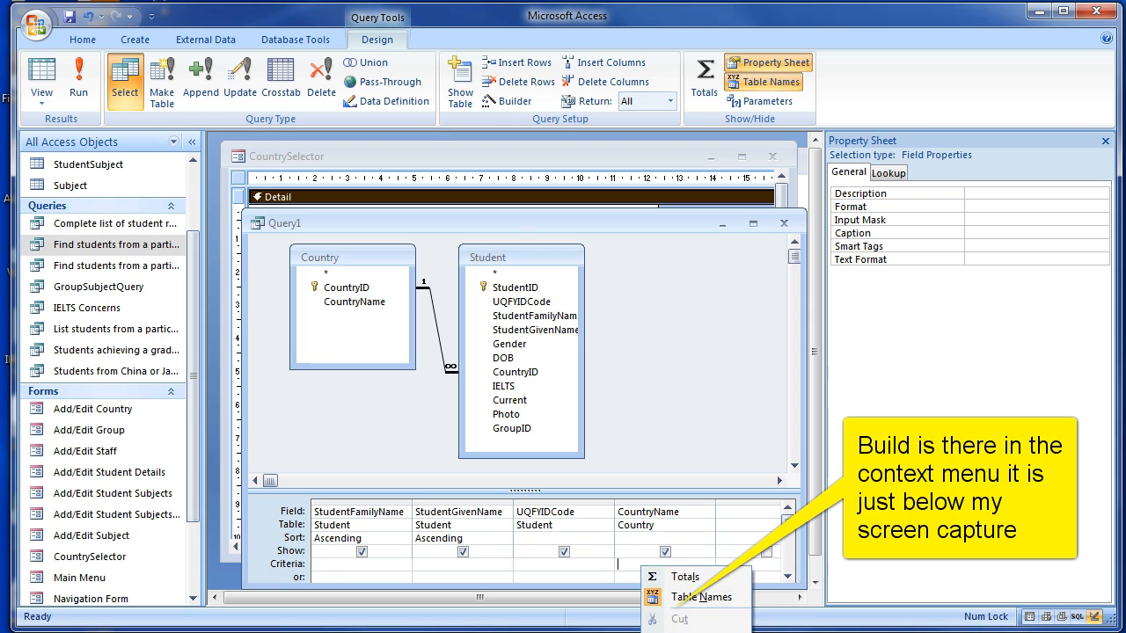
pyautogui.click(679, 632)
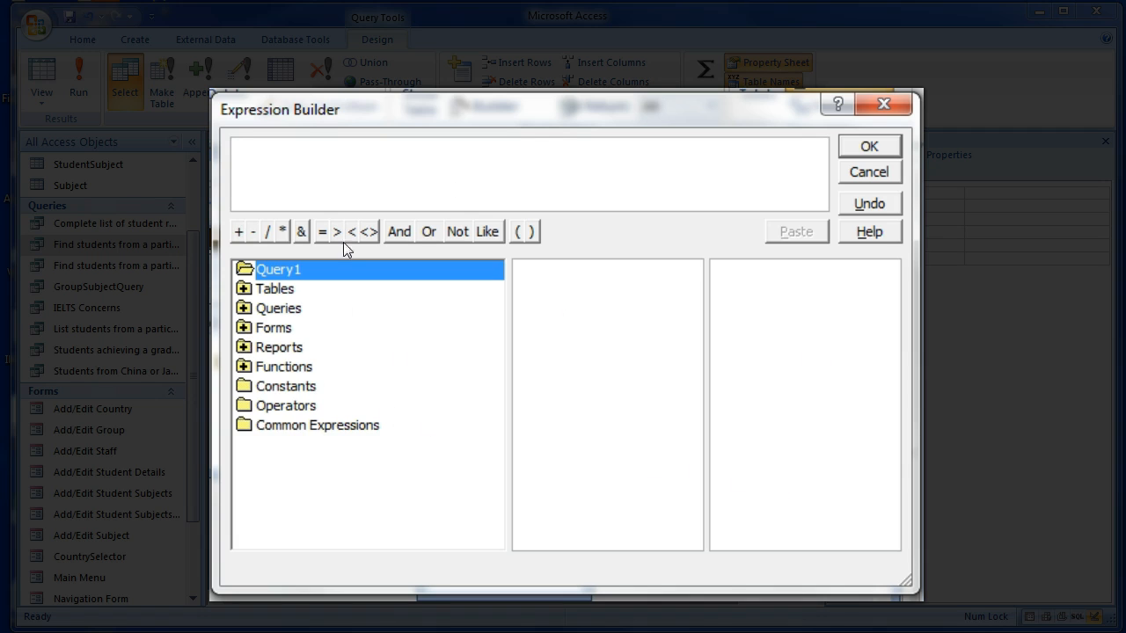
pyautogui.doubleClick(247, 330)
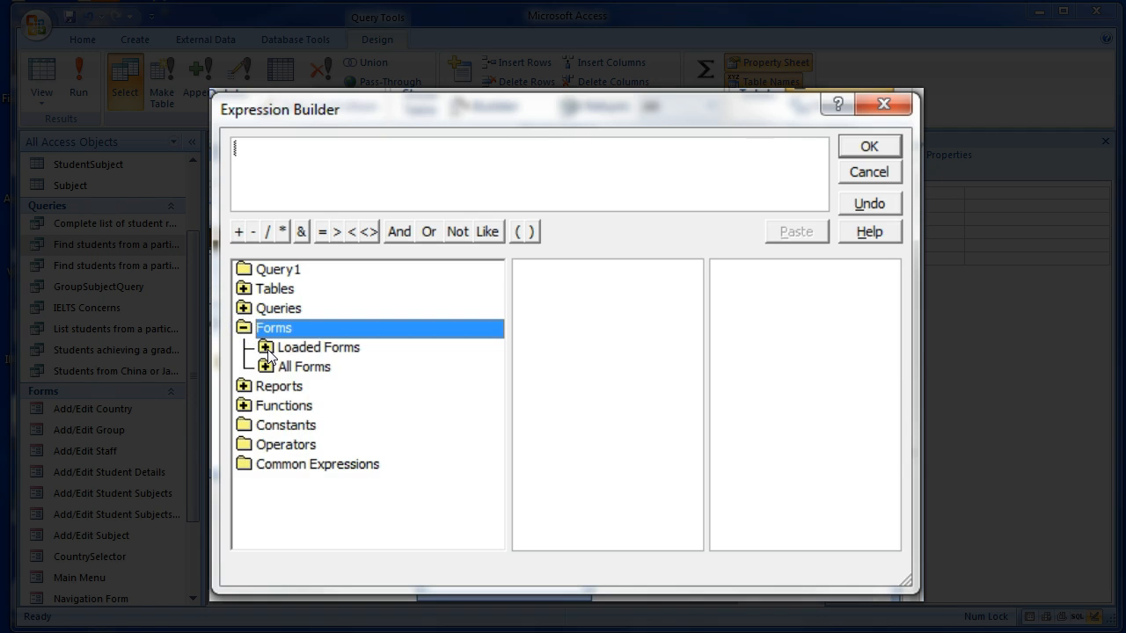
pyautogui.doubleClick(267, 348)
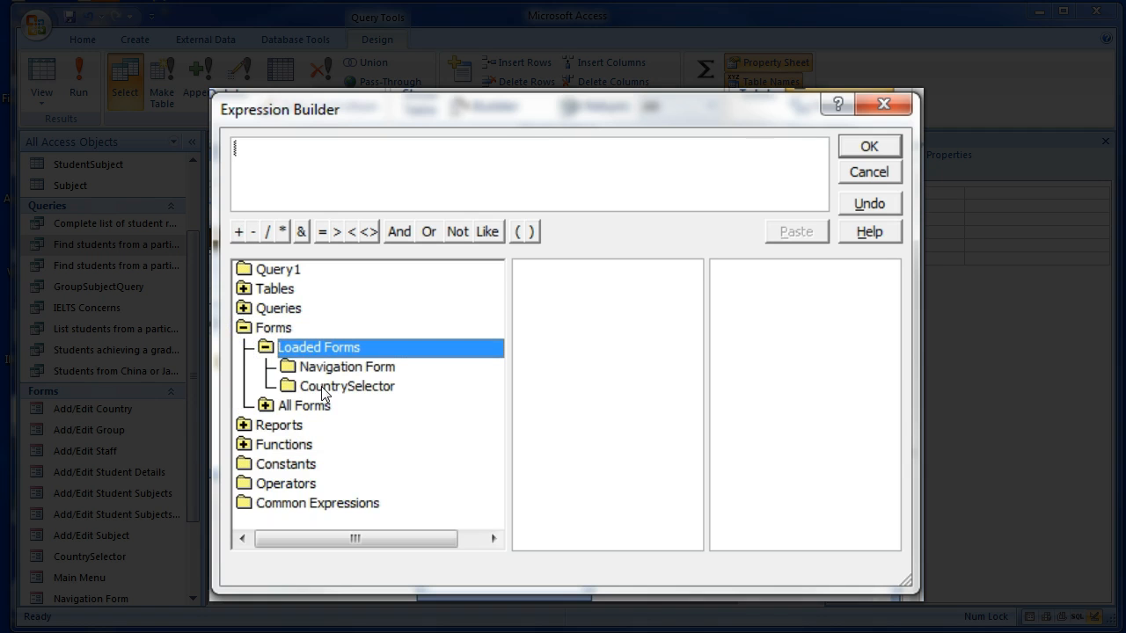
pyautogui.click(324, 395)
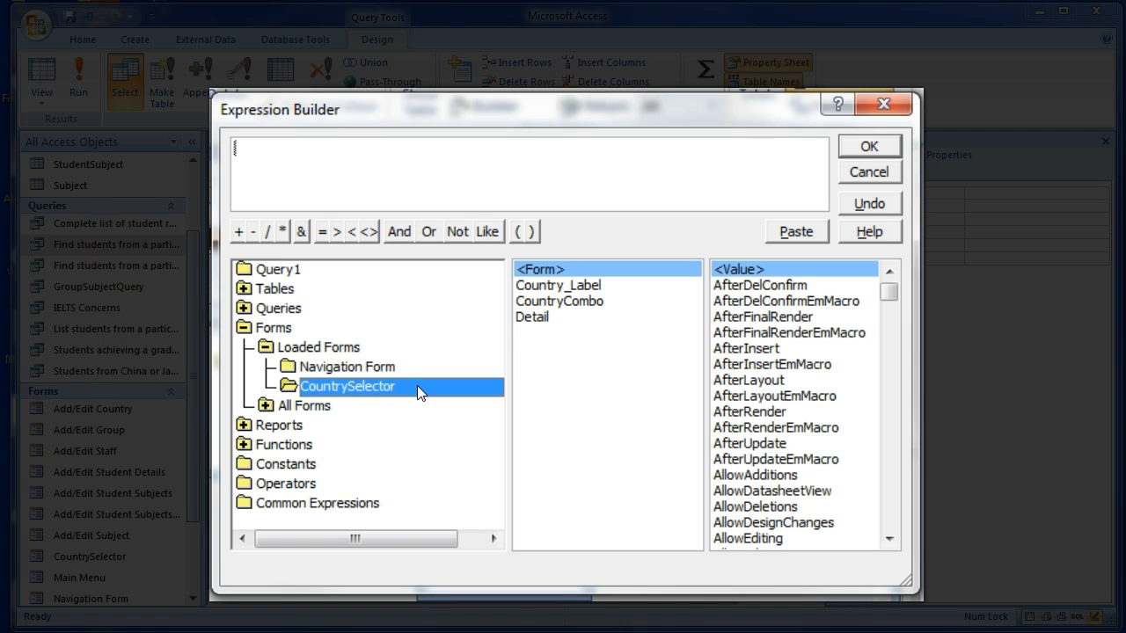
# Insert Forms![CountrySelector]![CountryCombo] as the CountryName criterion, accept it and check the expression in the query grid.
pyautogui.click(581, 302)
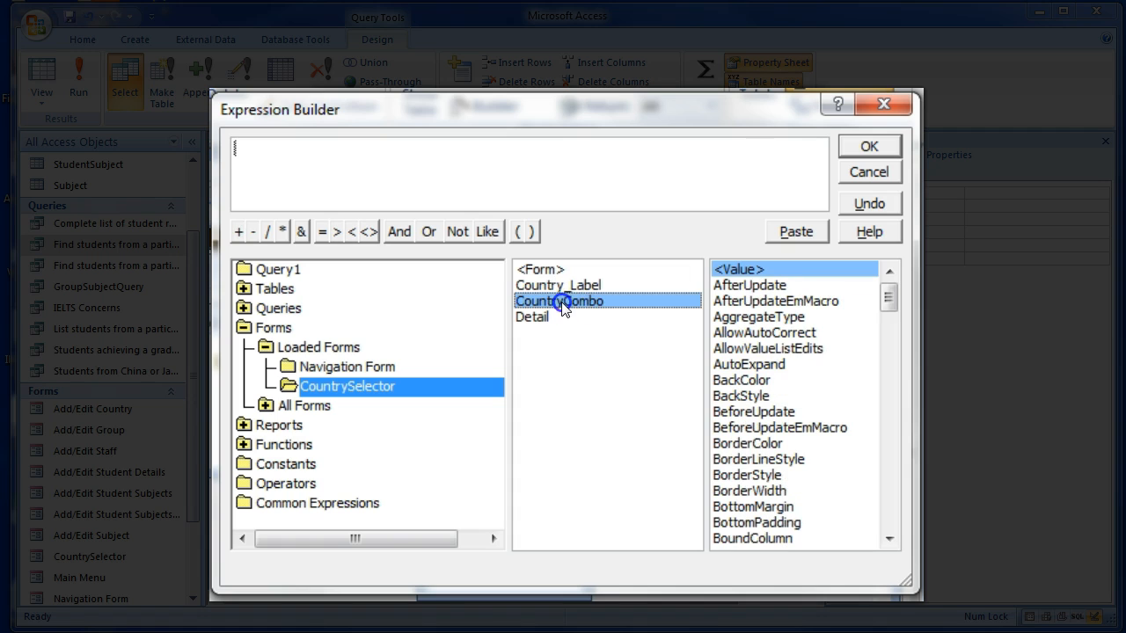
pyautogui.doubleClick(563, 302)
pyautogui.moveTo(488, 150); pyautogui.dragTo(237, 138)
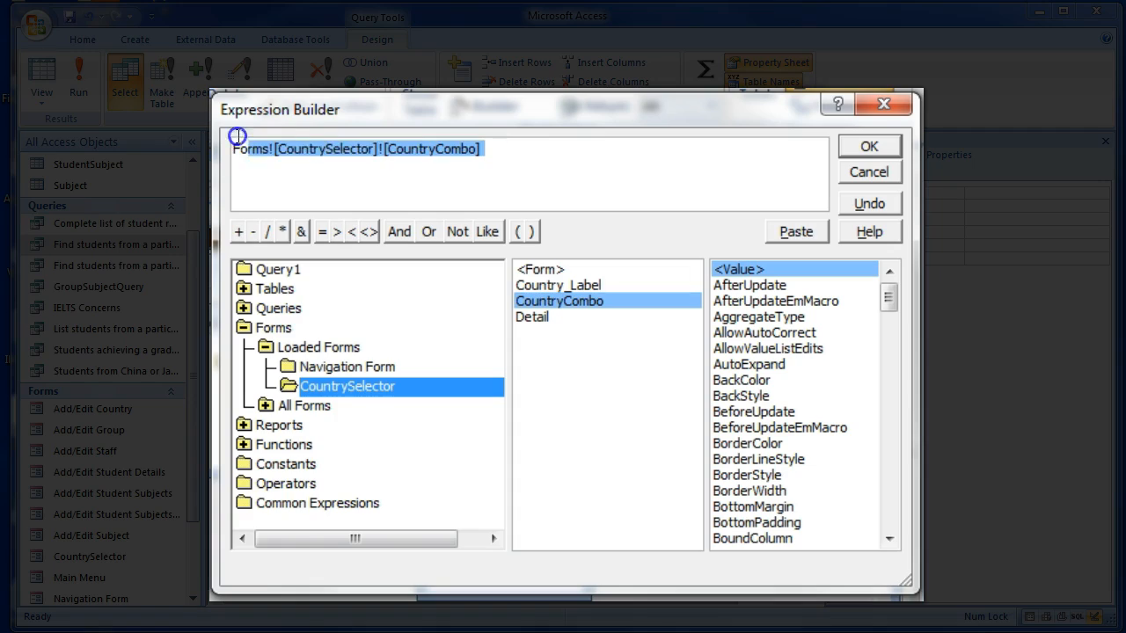
pyautogui.click(534, 154)
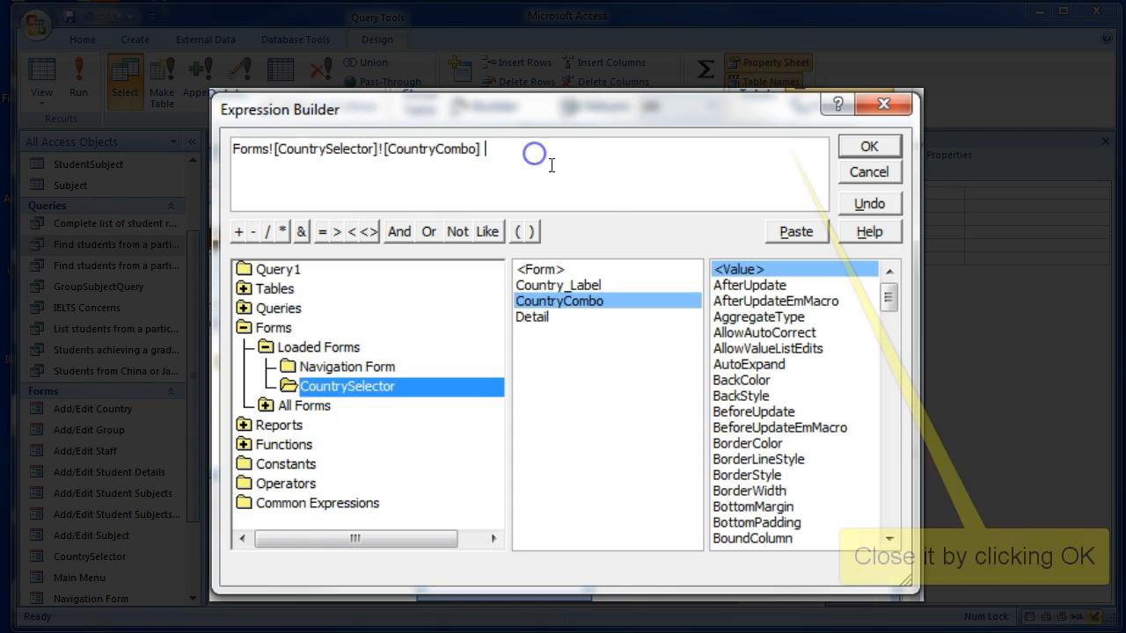
pyautogui.click(868, 146)
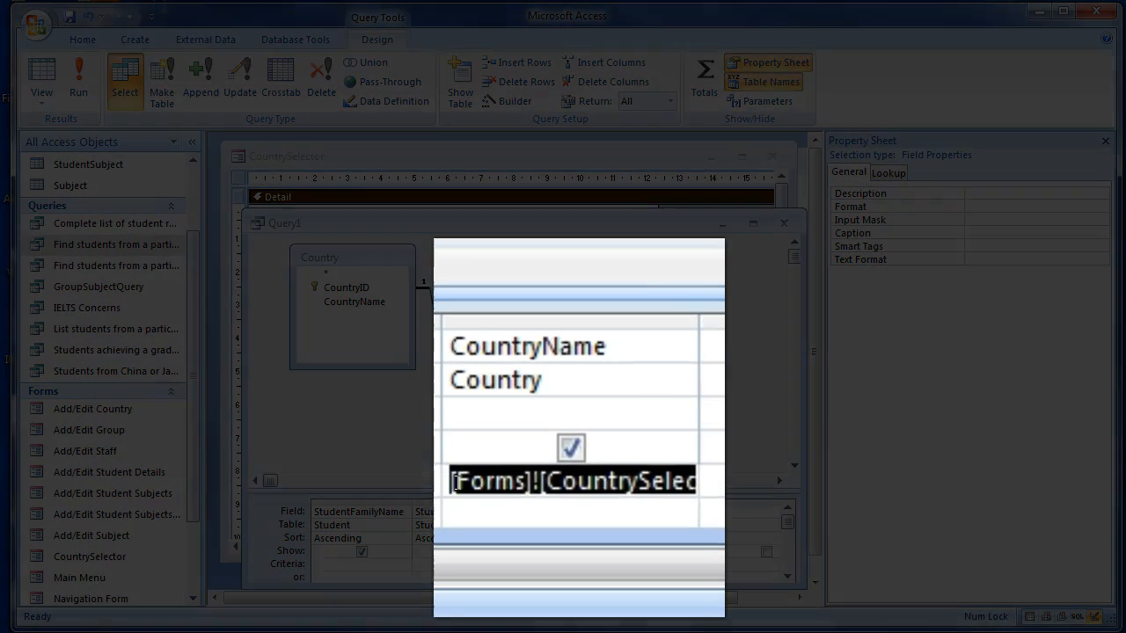
pyautogui.click(619, 564)
pyautogui.moveTo(619, 564); pyautogui.dragTo(740, 563)
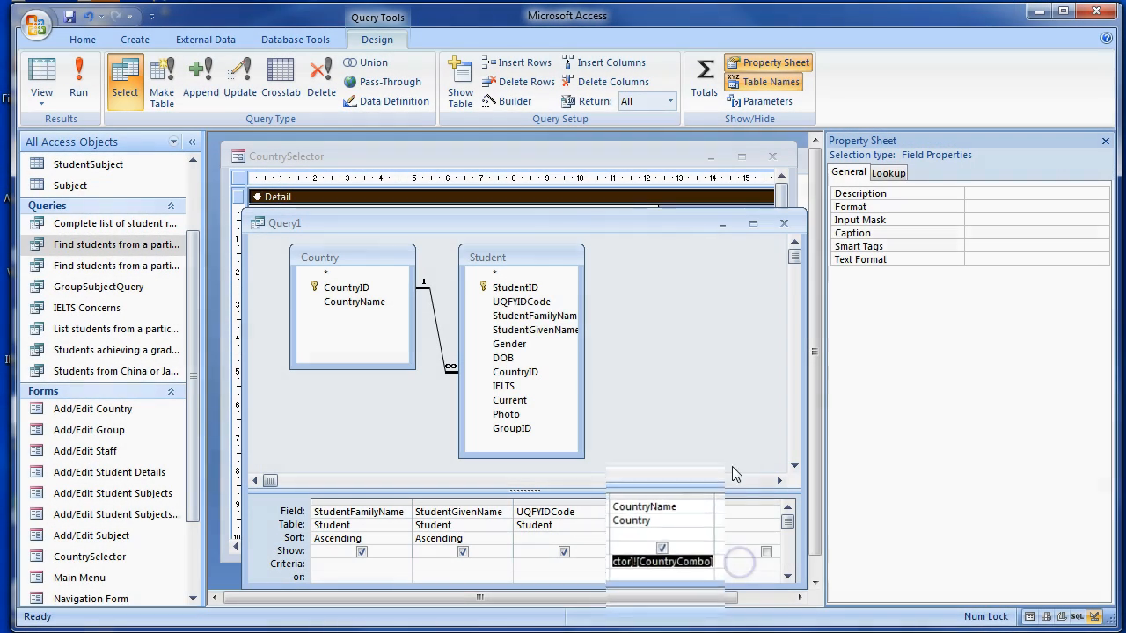
pyautogui.click(708, 553)
pyautogui.click(709, 554)
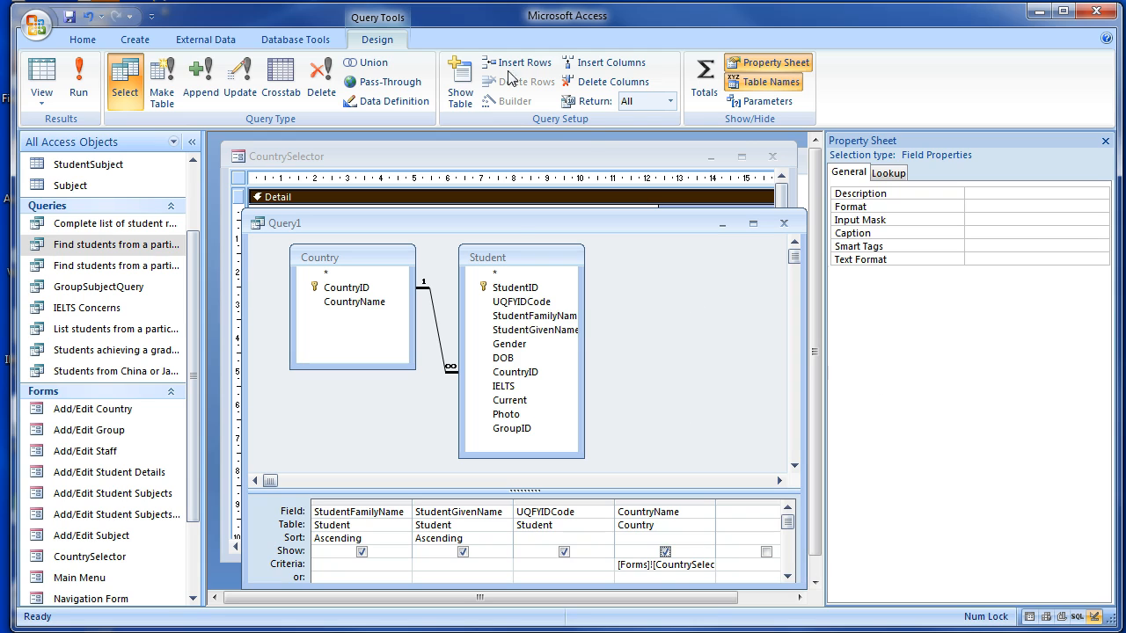
# Save the query under the name CountrySelectorQuery.
pyautogui.click(70, 16)
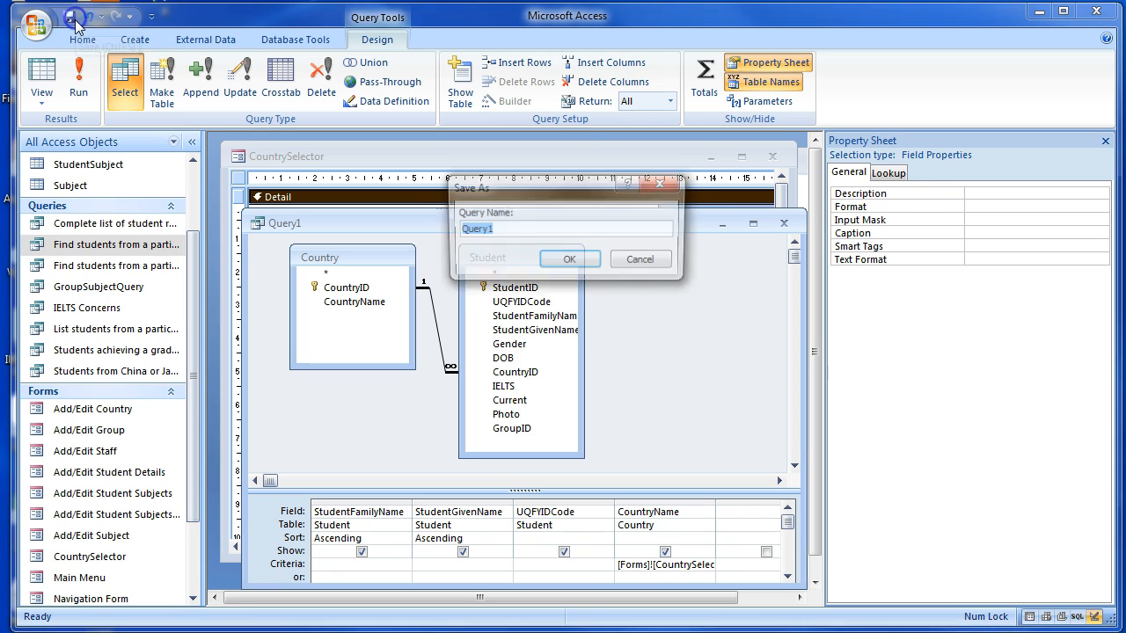
pyautogui.write('CountrySelector')
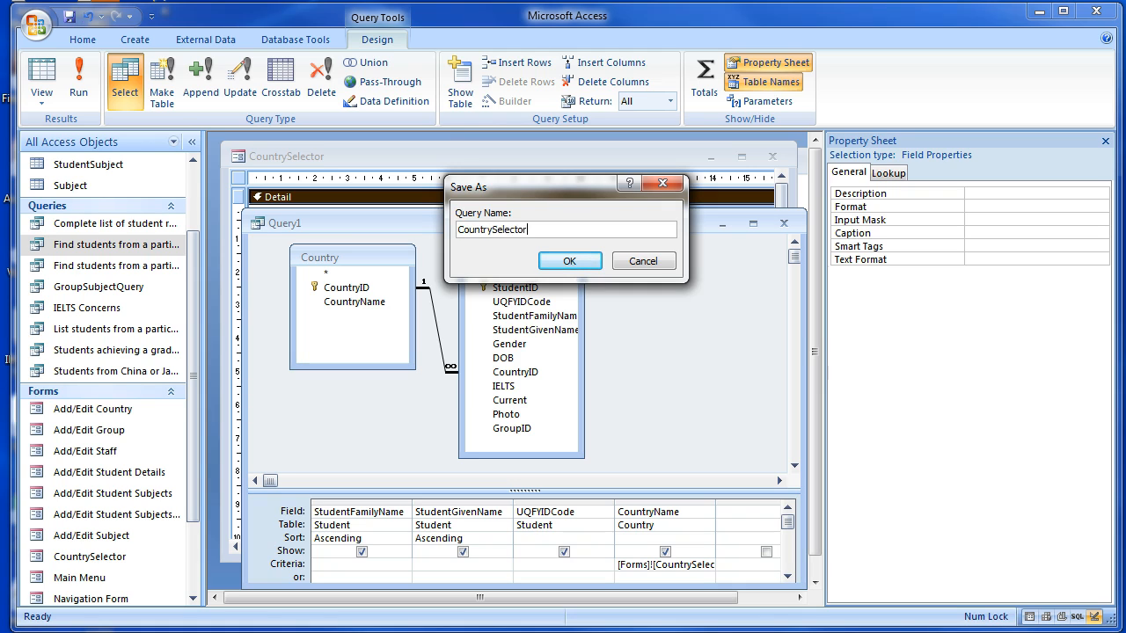
pyautogui.press('capslock')
pyautogui.press('BackSpace')
pyautogui.press('BackSpace')
pyautogui.press('capslock')
pyautogui.click(570, 261)
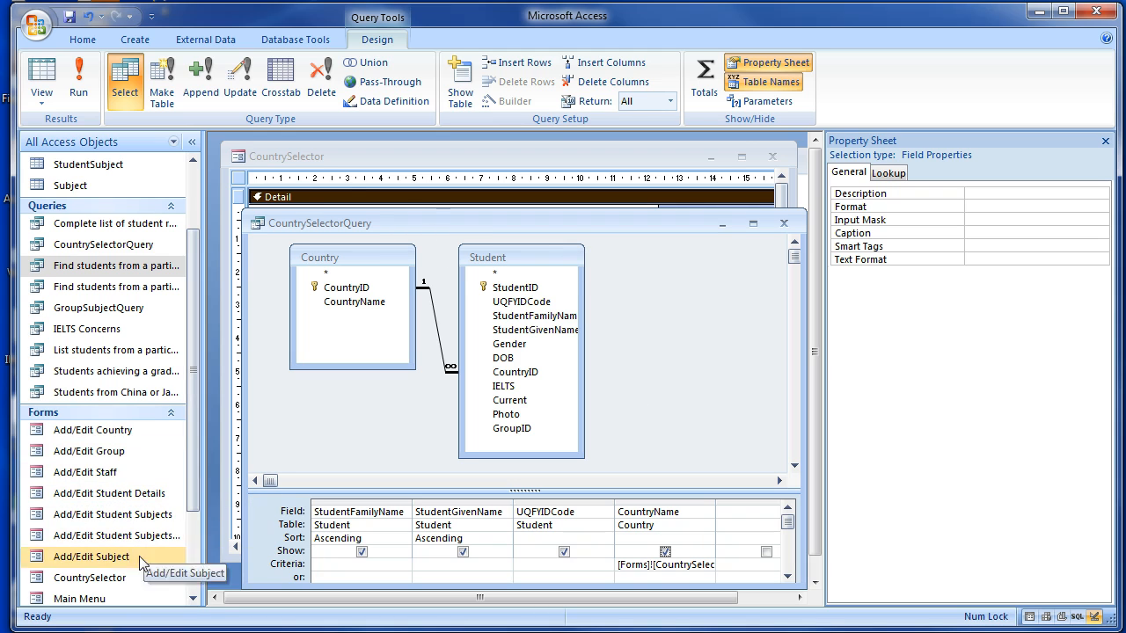
# Reopen the CountrySelector form in Design View and shorten its window to end just below the Detail section.
pyautogui.doubleClick(120, 580)
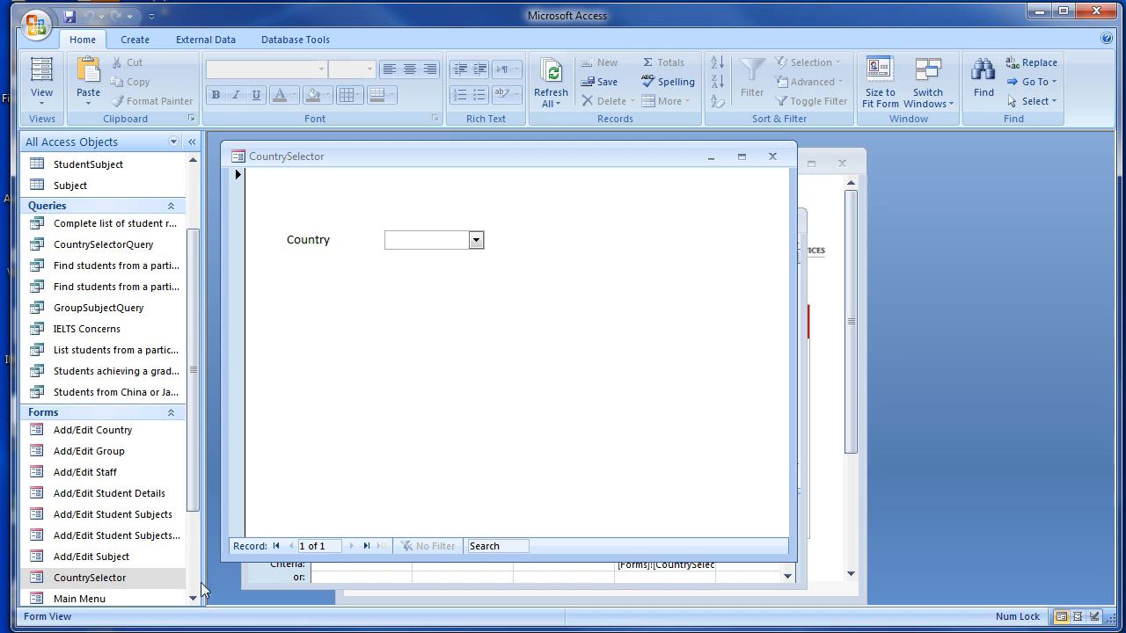
pyautogui.rightClick(380, 201)
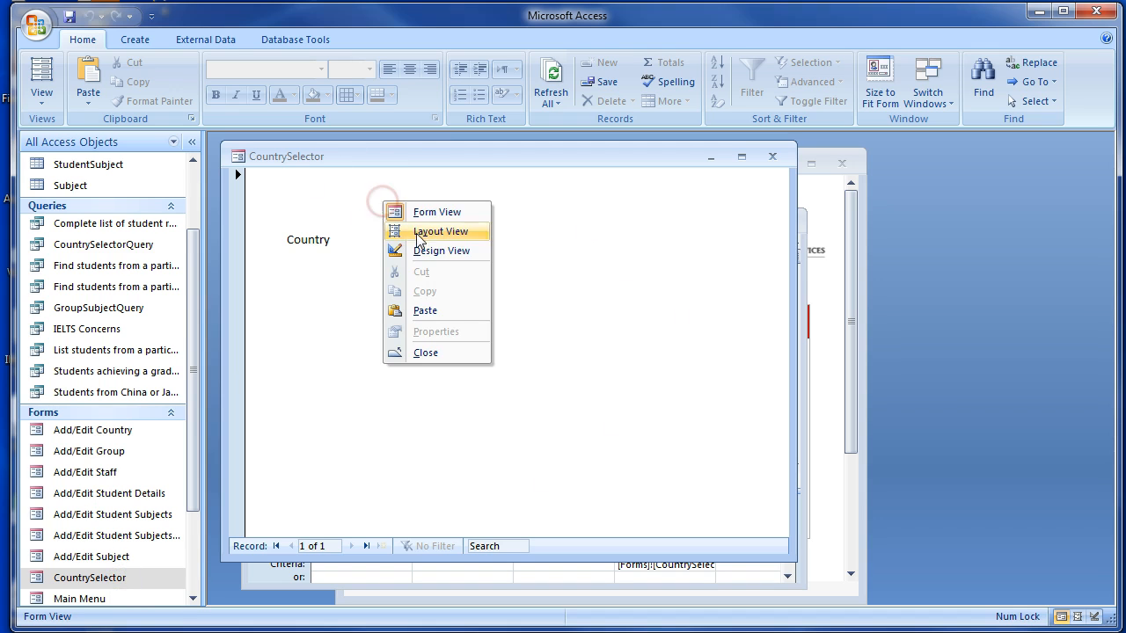
pyautogui.click(428, 252)
pyautogui.moveTo(570, 559); pyautogui.dragTo(564, 360)
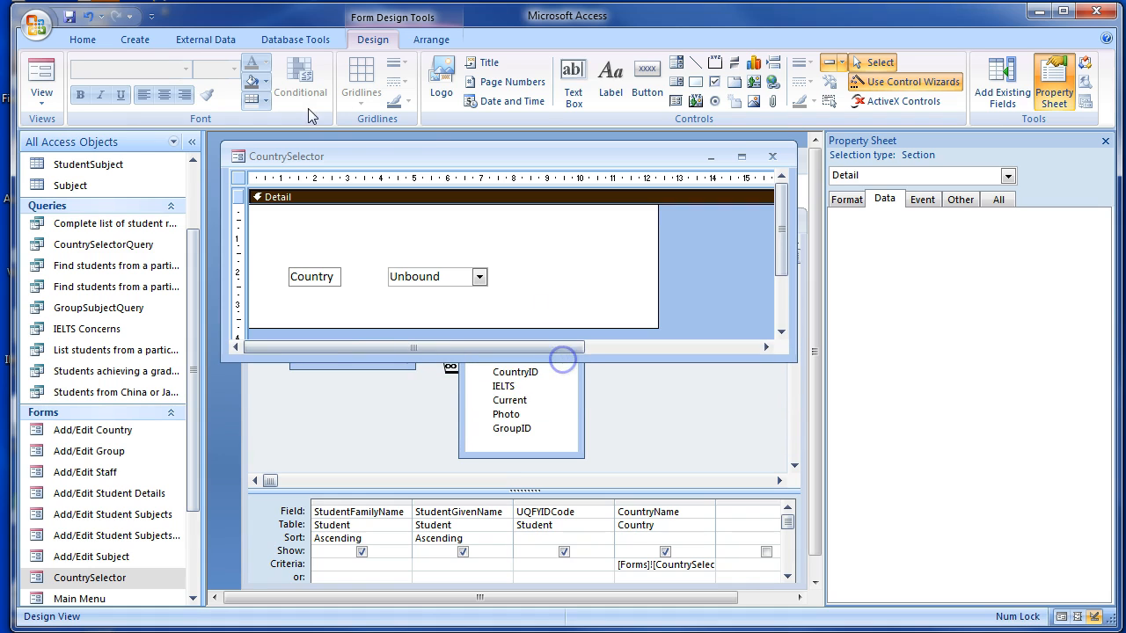
# Place a command button beside the country combo box and have it run CountrySelectorQuery through the Miscellaneous action Run Query.
pyautogui.click(647, 79)
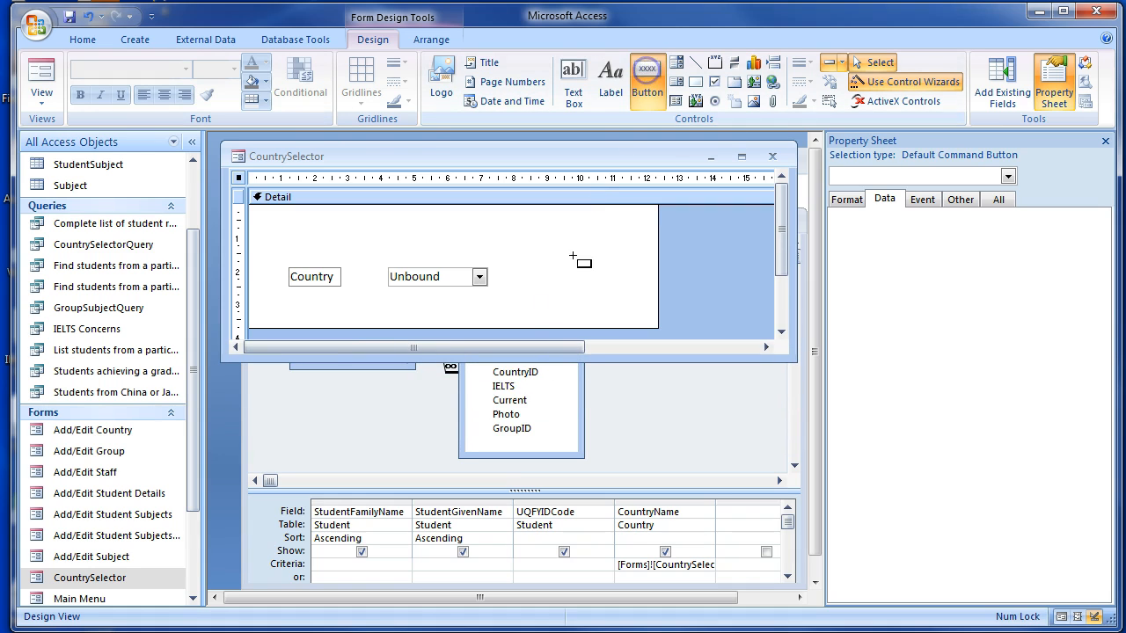
pyautogui.click(508, 268)
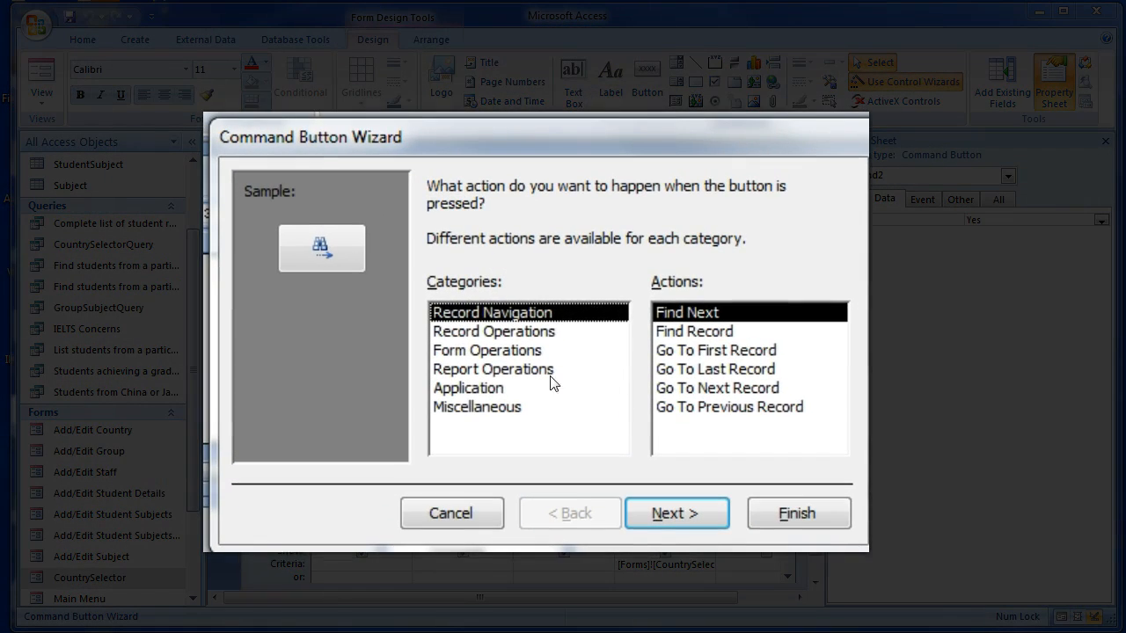
pyautogui.click(490, 407)
pyautogui.click(672, 369)
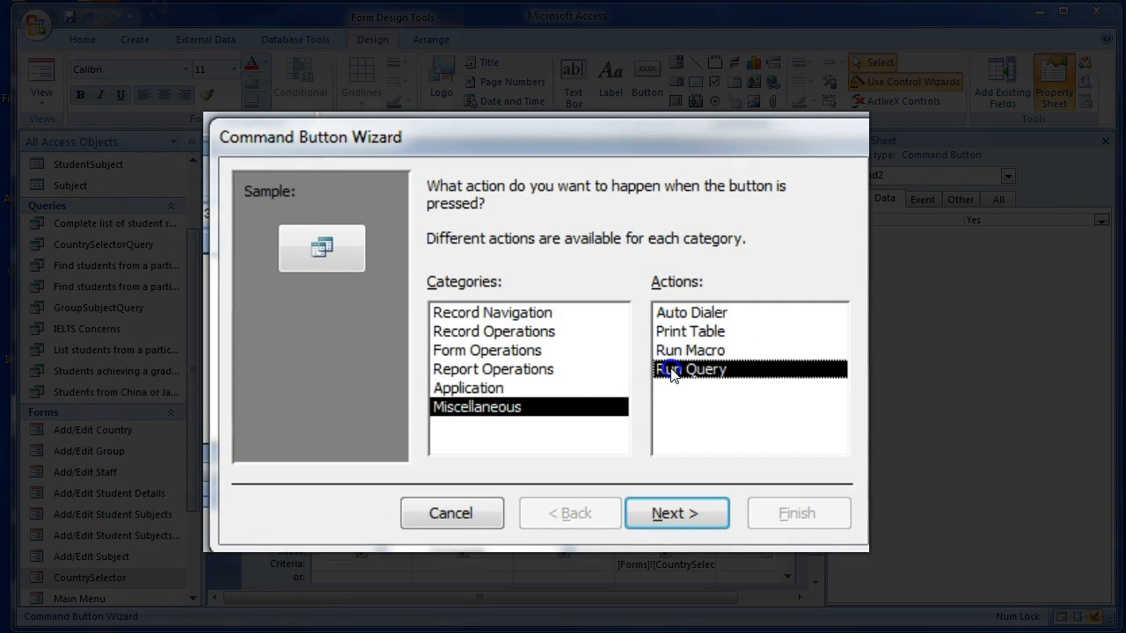
pyautogui.click(669, 514)
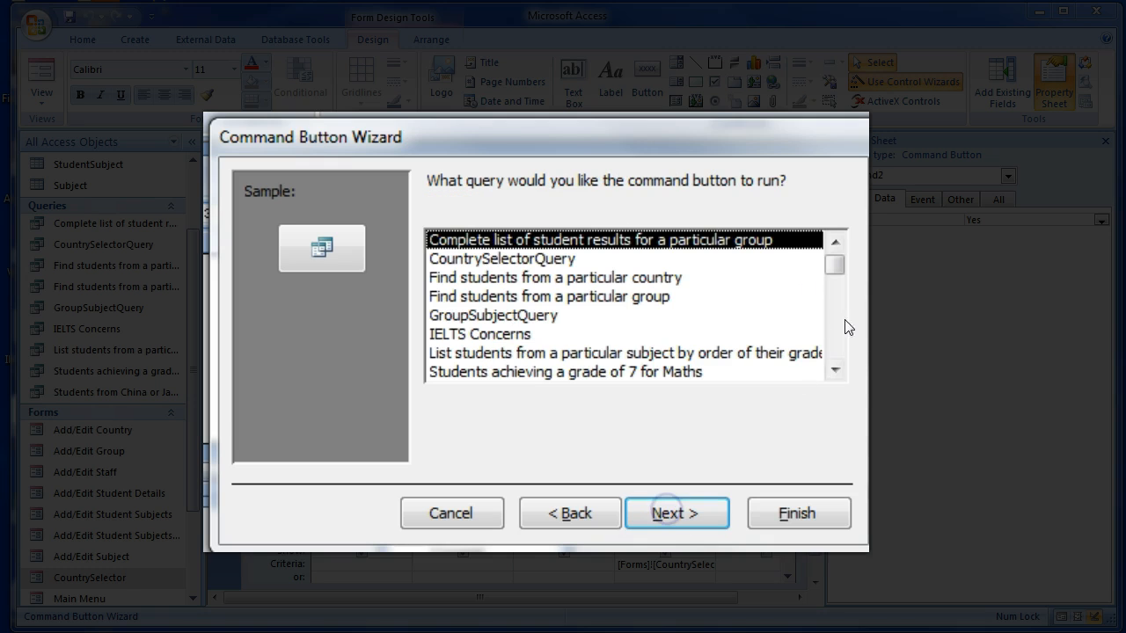
pyautogui.click(540, 259)
pyautogui.click(666, 518)
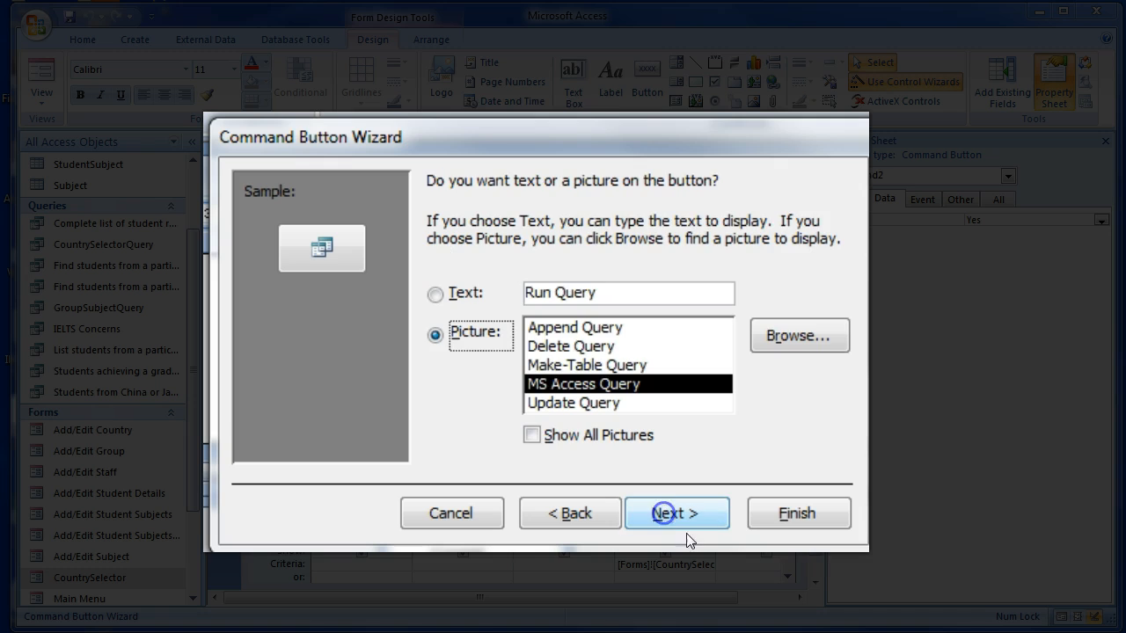
# Give the button the text Run Query and the name btnRunCountrySelectorQuery, and finish the wizard.
pyautogui.click(597, 293)
pyautogui.click(693, 510)
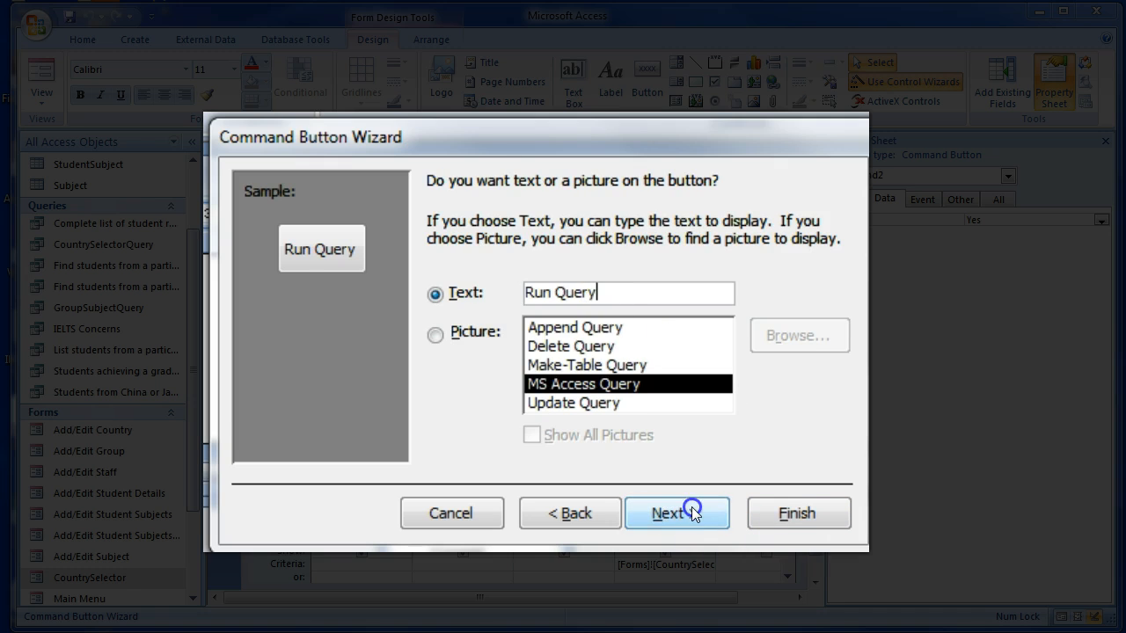
pyautogui.write('bt')
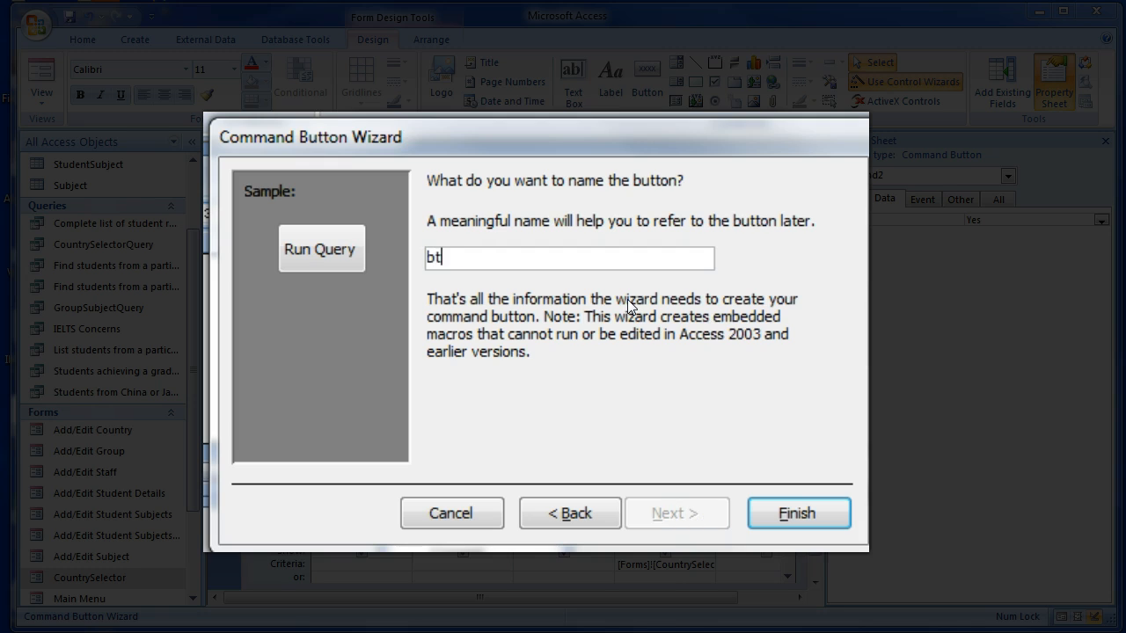
pyautogui.write('nRunCountr')
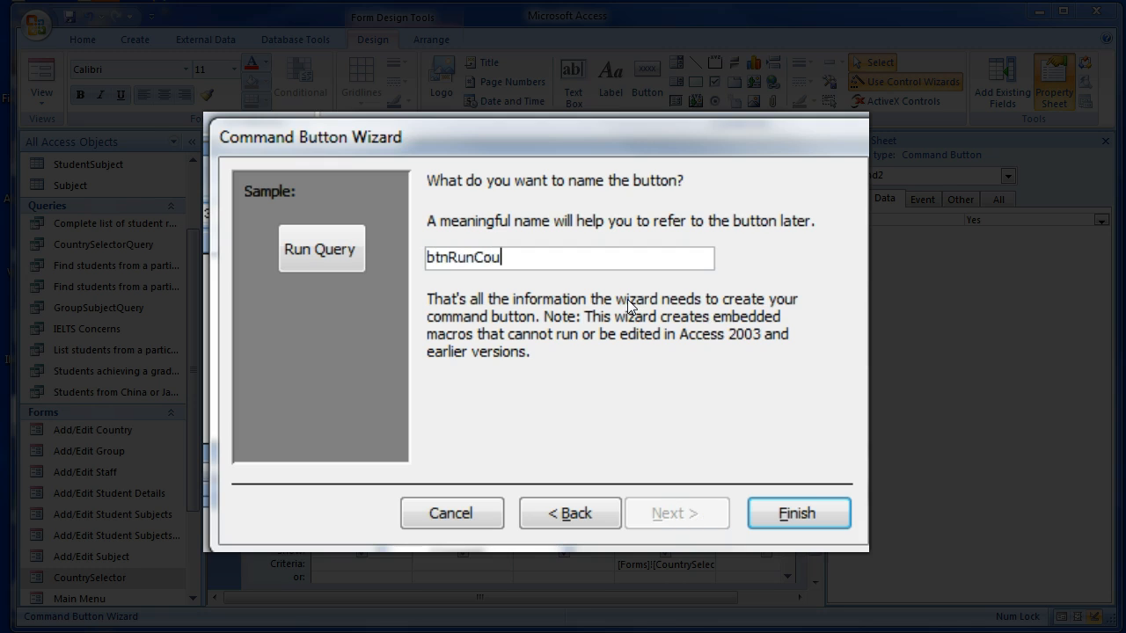
pyautogui.write('ySelectorQuery')
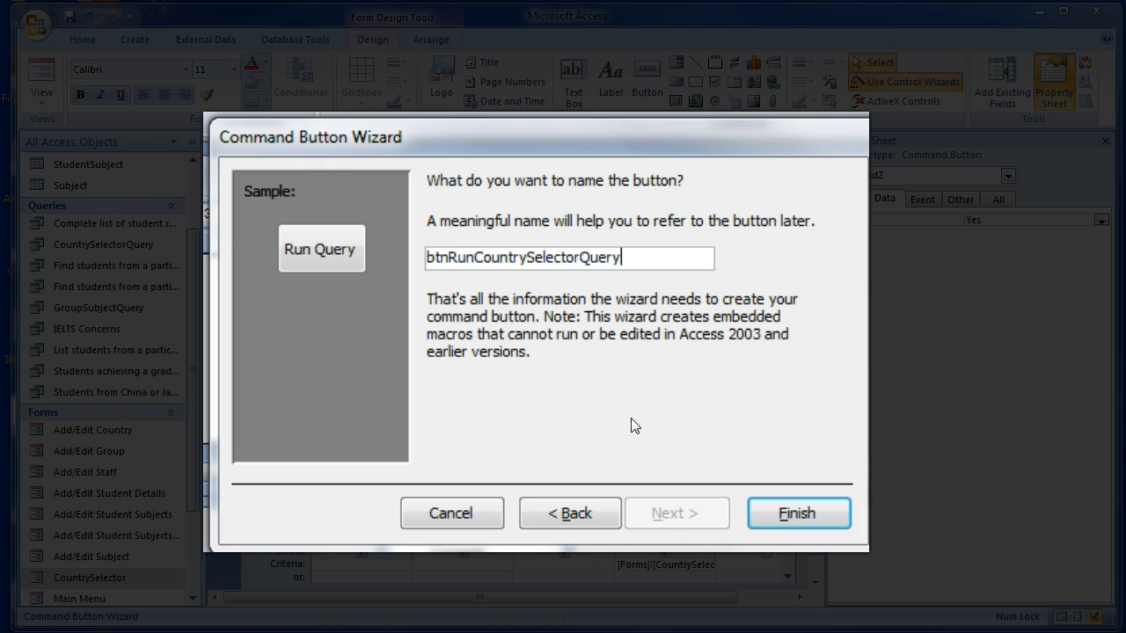
pyautogui.click(786, 514)
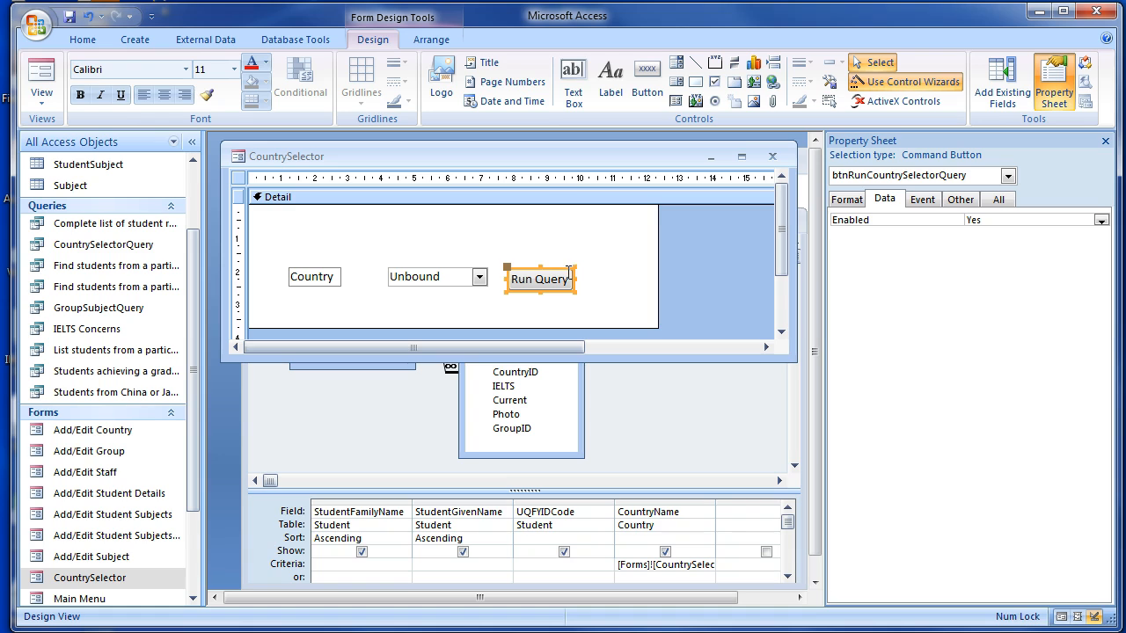
# Open the embedded On Click macro of the Run Query button for editing.
pyautogui.click(932, 203)
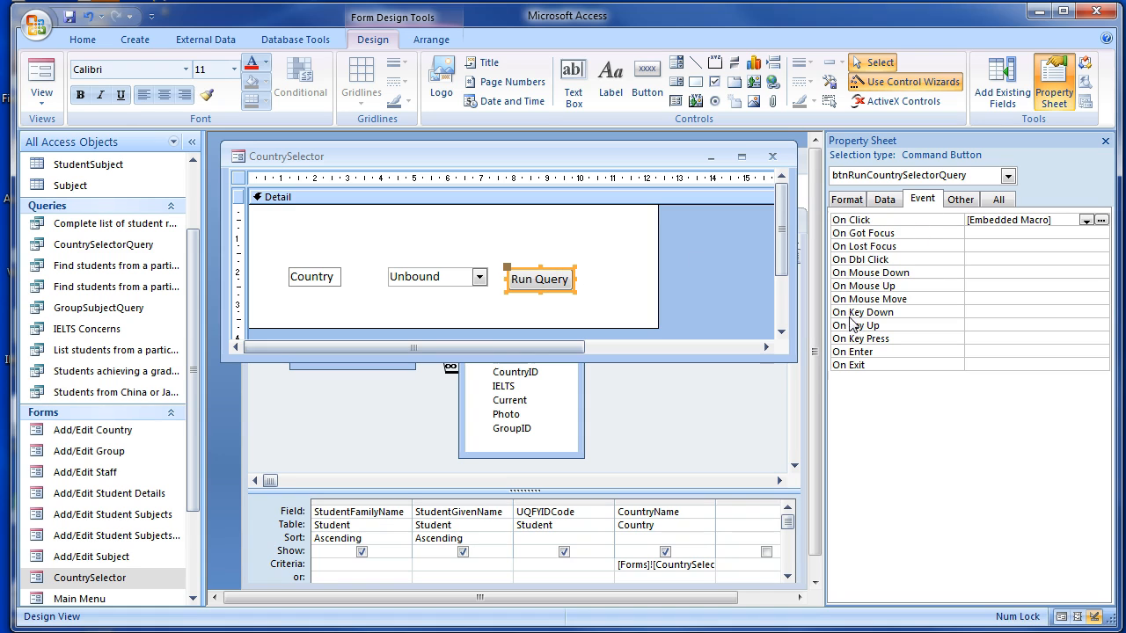
pyautogui.moveTo(819, 319); pyautogui.dragTo(880, 318)
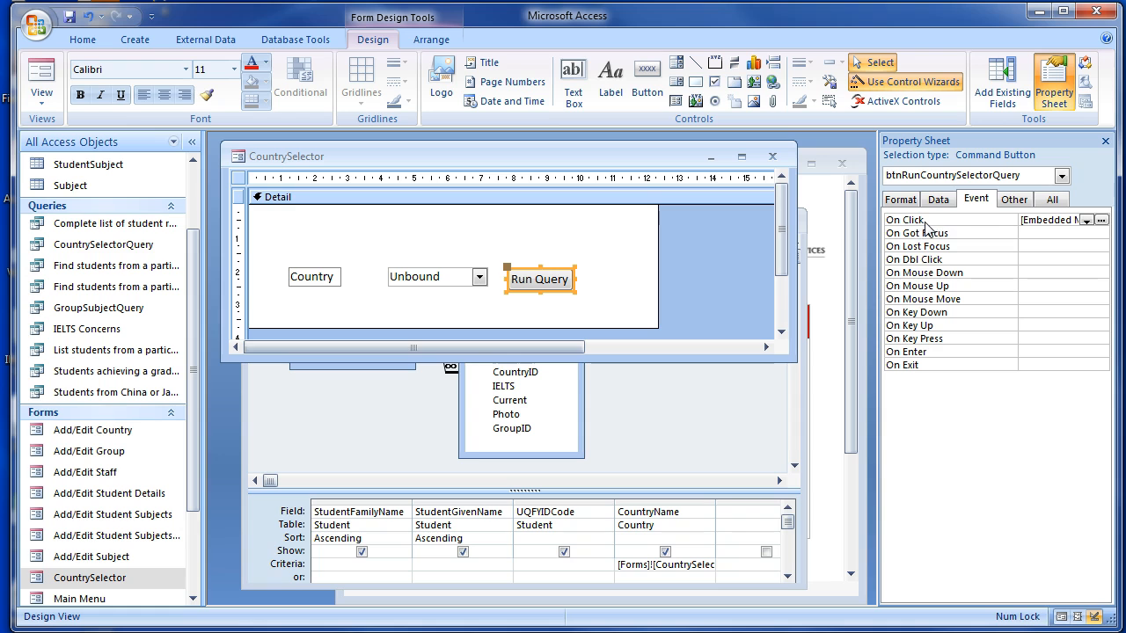
pyautogui.click(1100, 221)
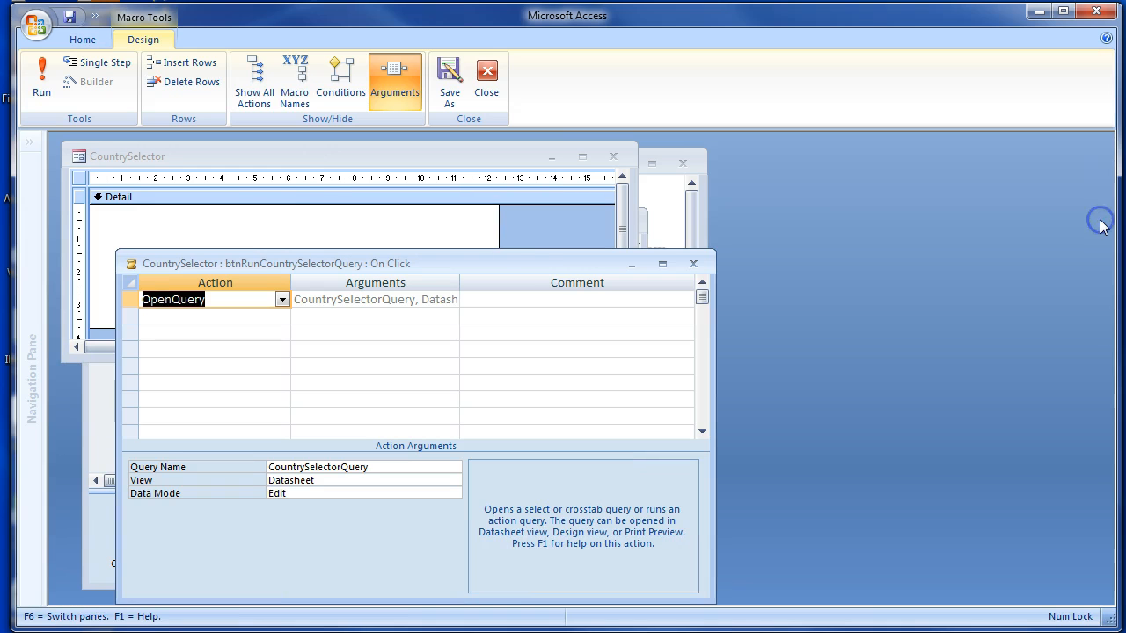
pyautogui.moveTo(542, 261); pyautogui.dragTo(620, 165)
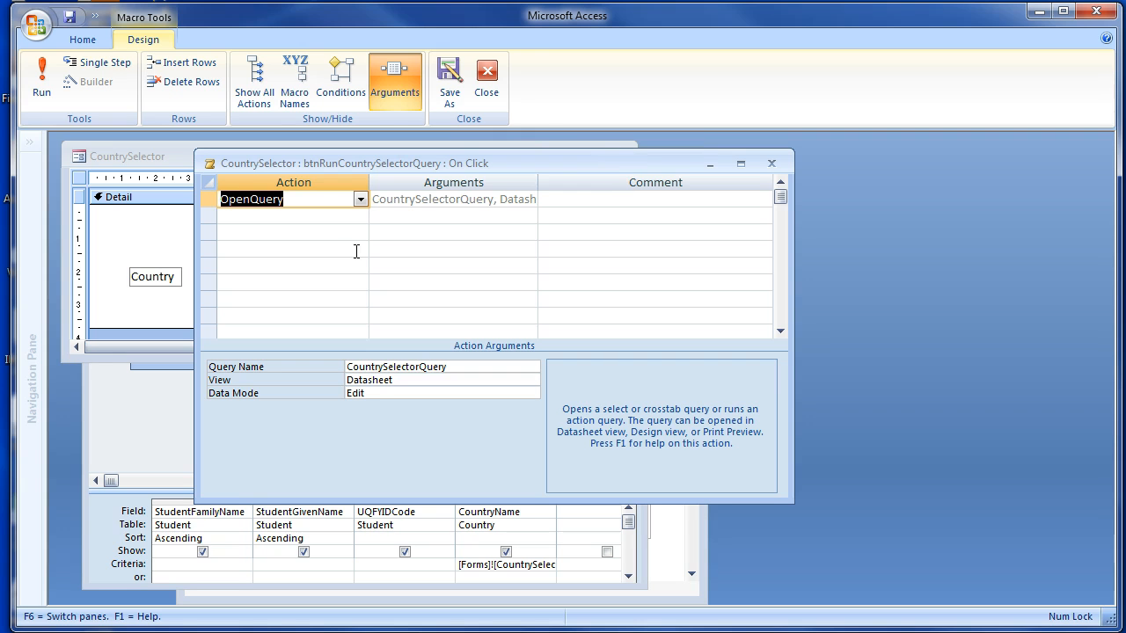
# Add a Close action below OpenQuery in the macro, with object type Form and object name CountrySelector.
pyautogui.click(332, 216)
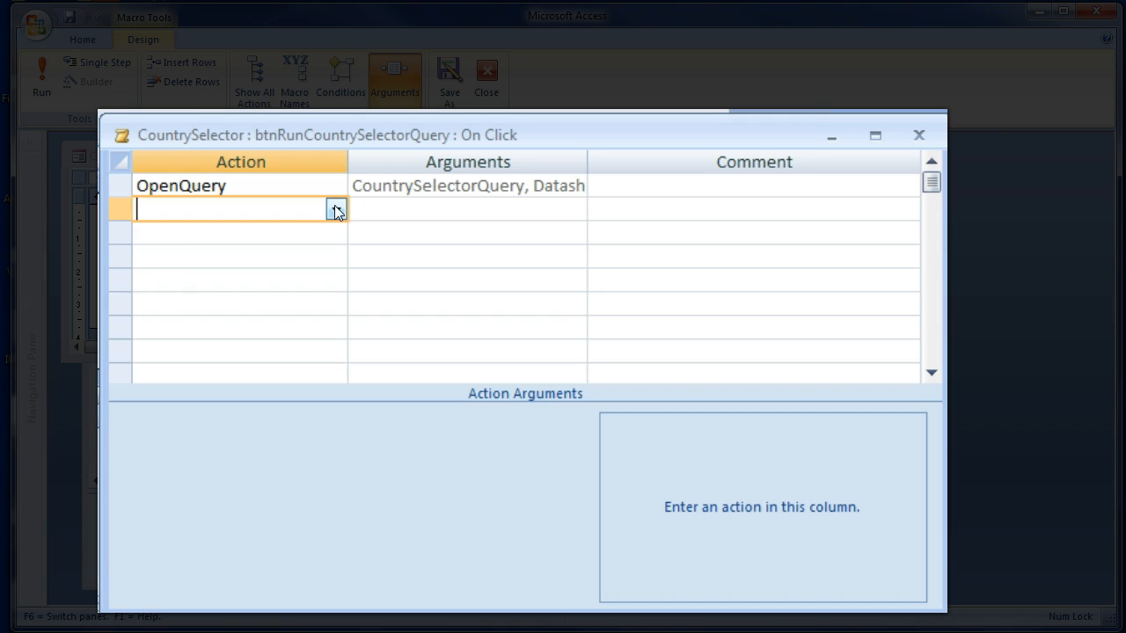
pyautogui.click(335, 210)
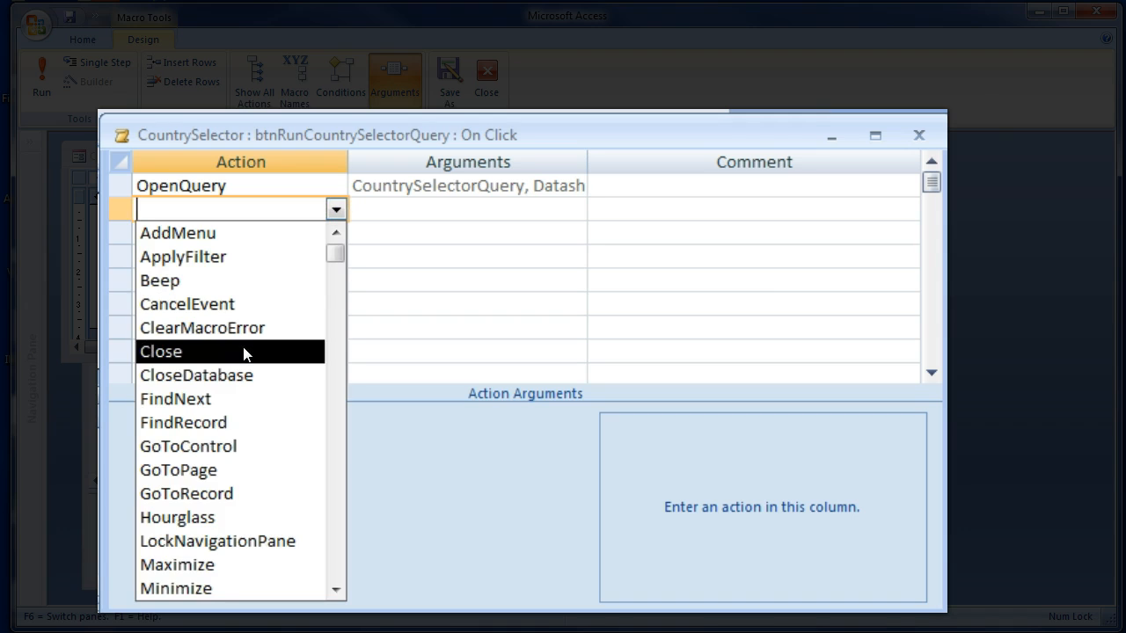
pyautogui.click(244, 351)
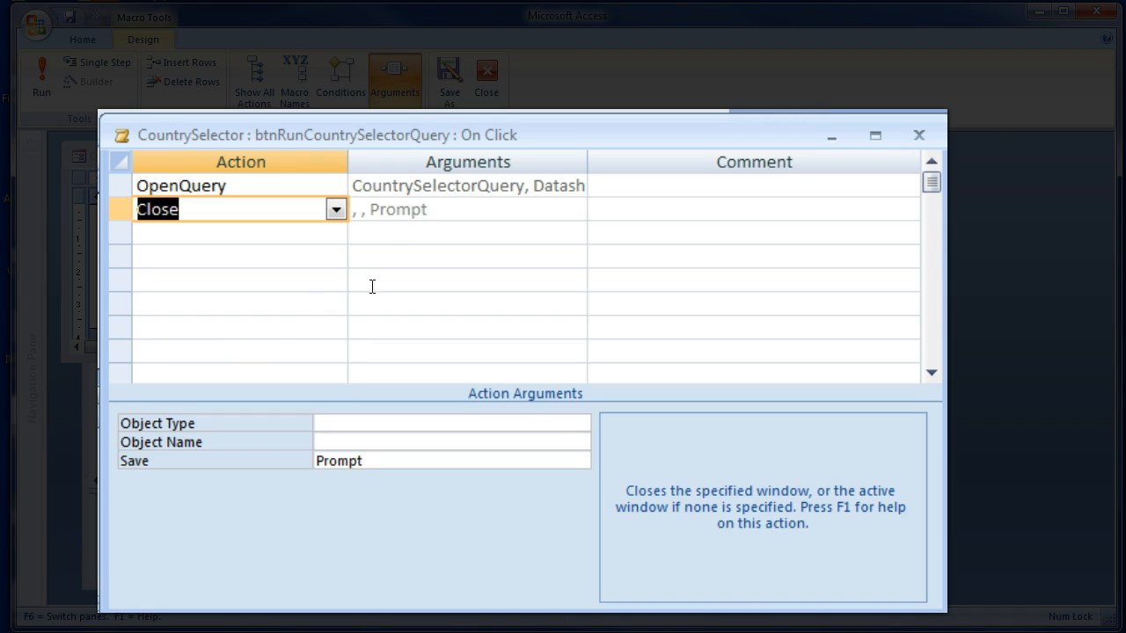
pyautogui.click(466, 423)
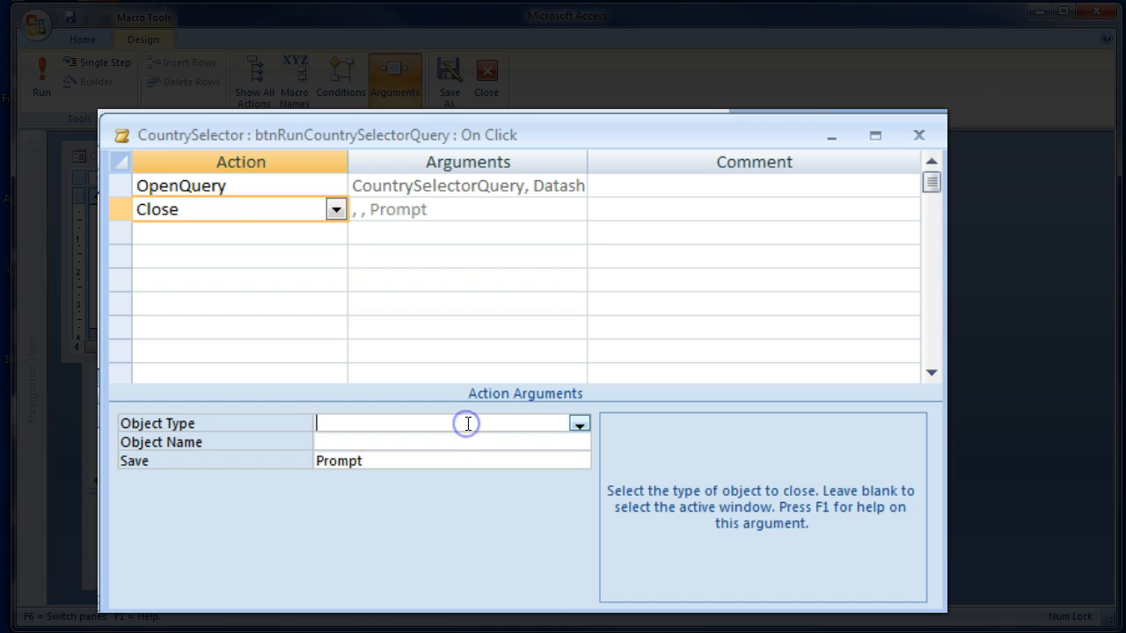
pyautogui.click(578, 423)
pyautogui.click(545, 490)
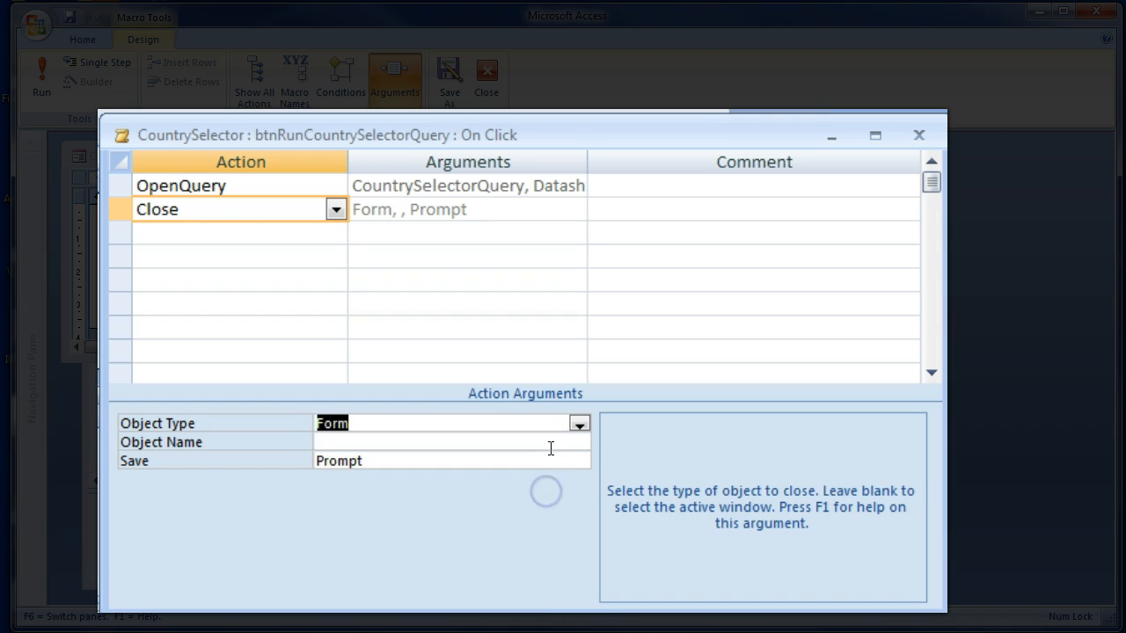
pyautogui.click(550, 445)
pyautogui.click(581, 442)
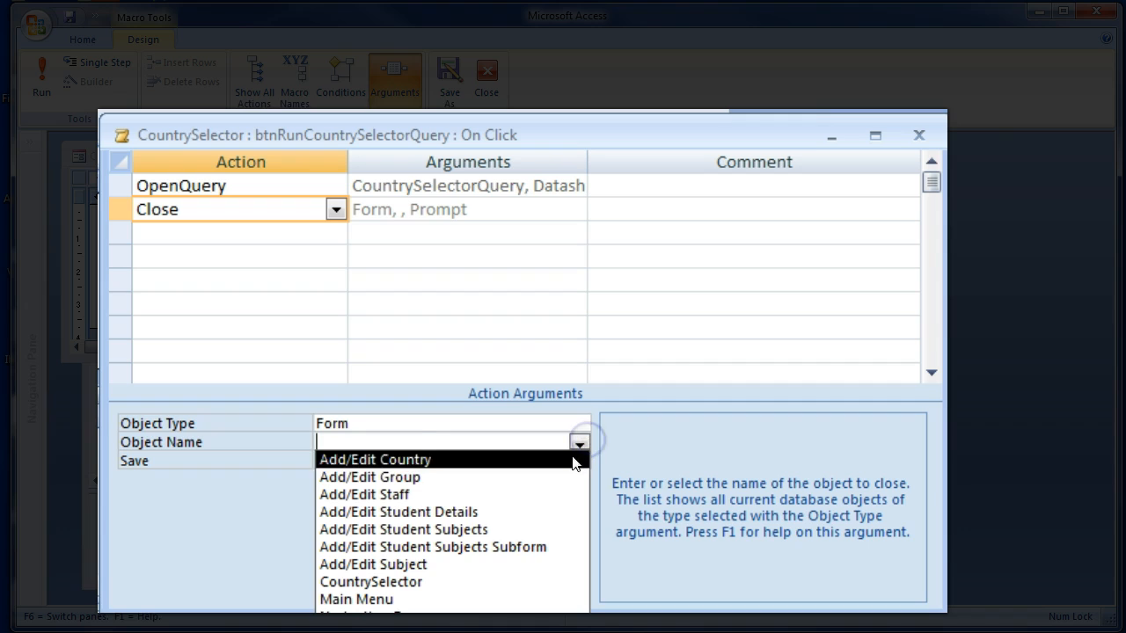
pyautogui.click(502, 582)
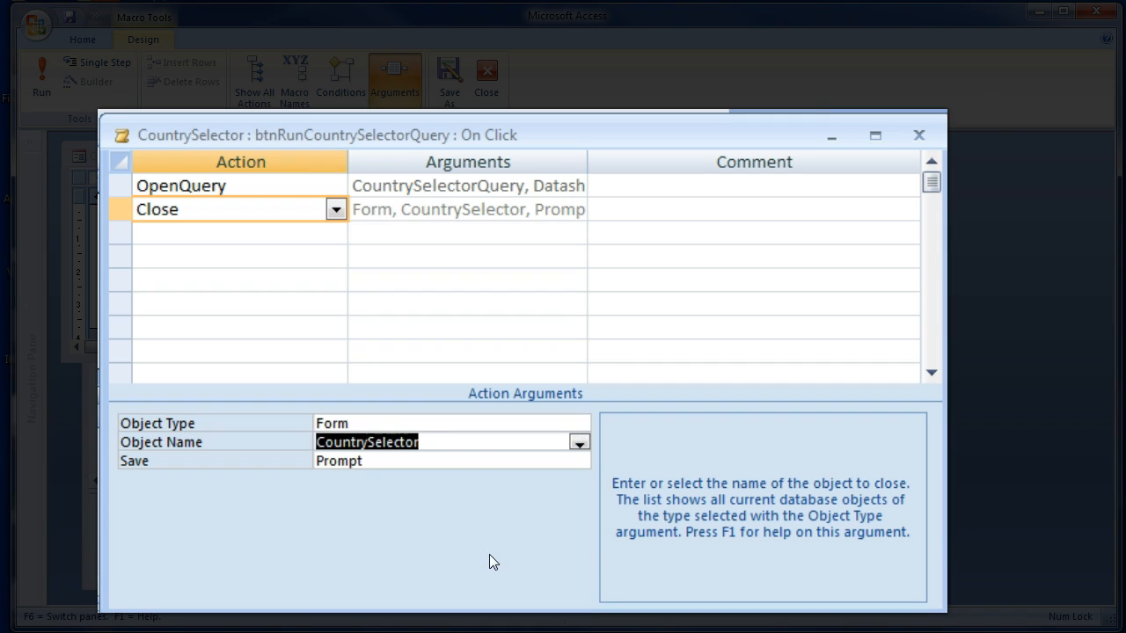
# Close the macro and save its changes to the Run Query button's On Click property.
pyautogui.press('alt')
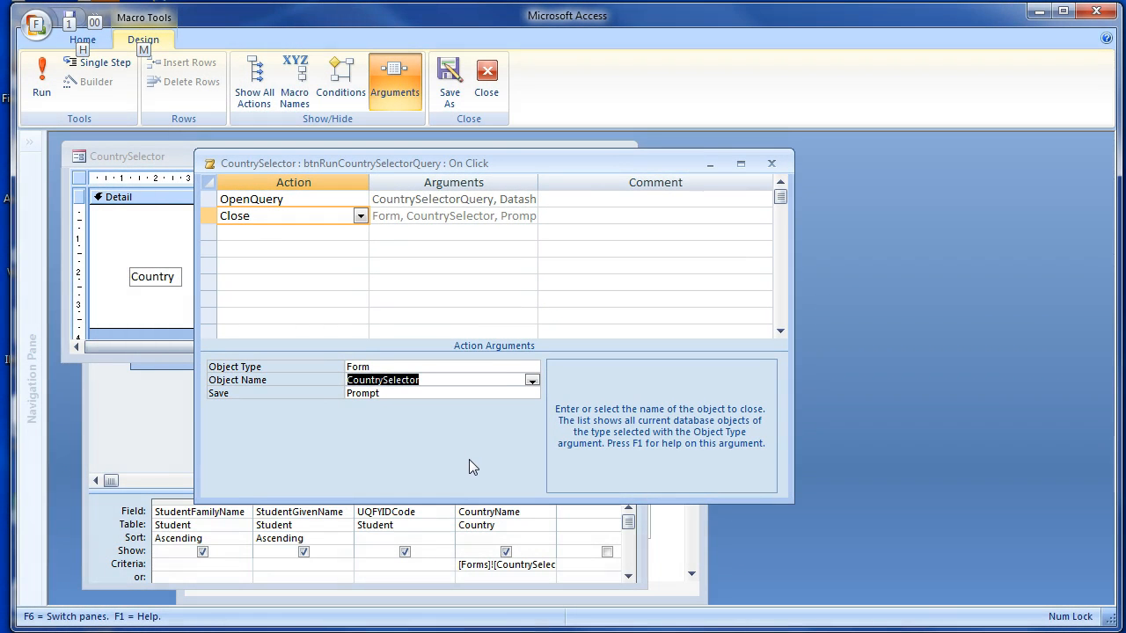
pyautogui.click(487, 78)
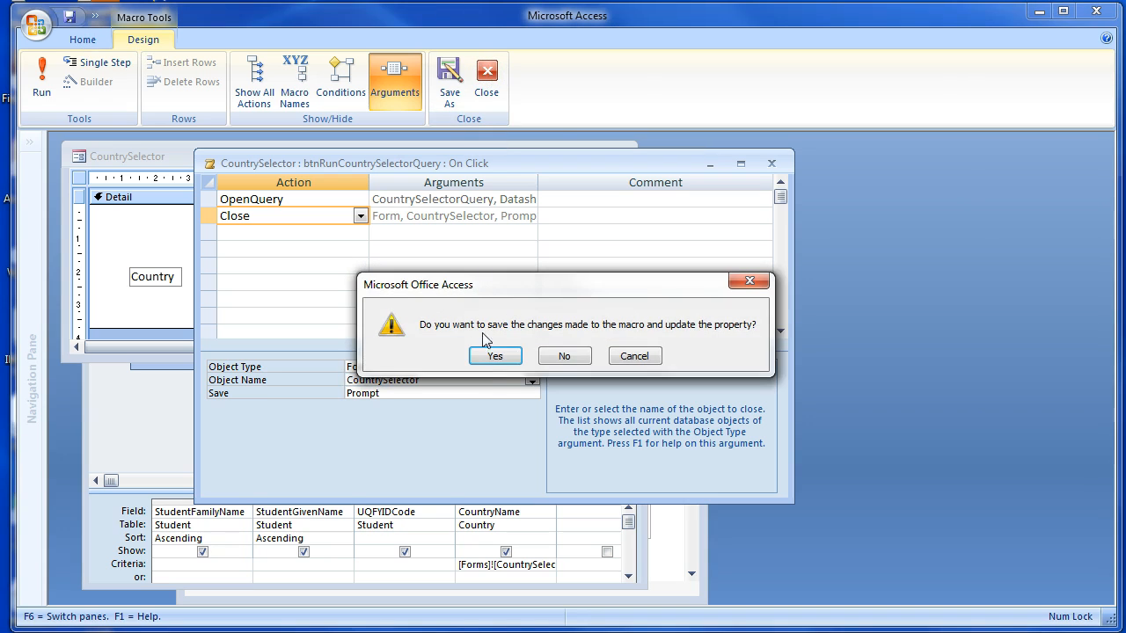
pyautogui.click(493, 357)
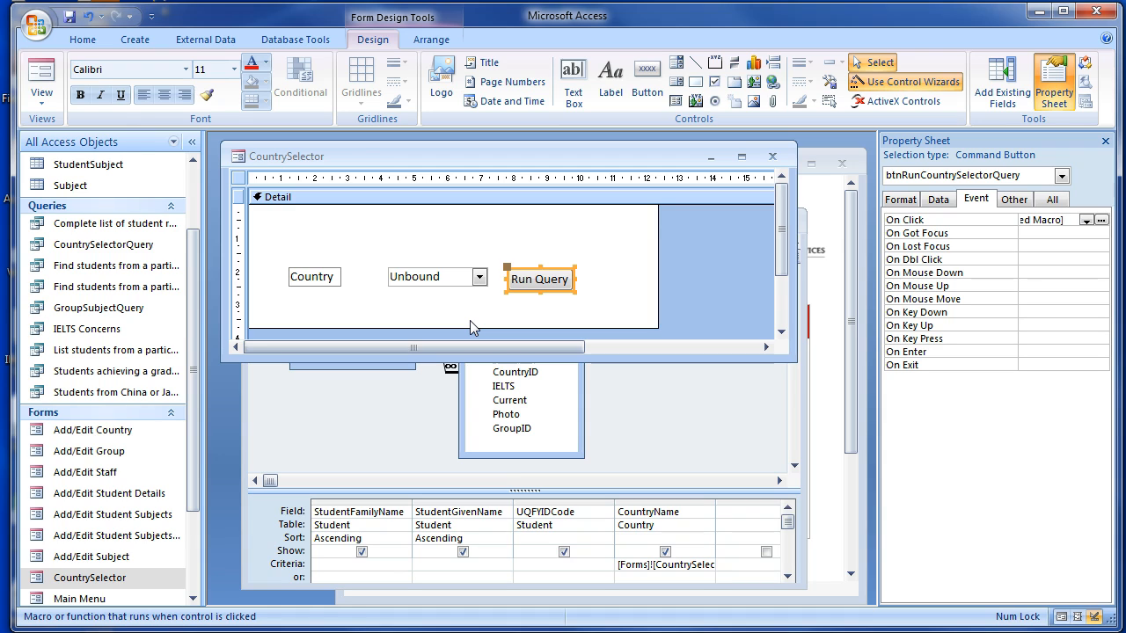
# Bring the Navigation Form to the front and switch it to Design View.
pyautogui.click(823, 201)
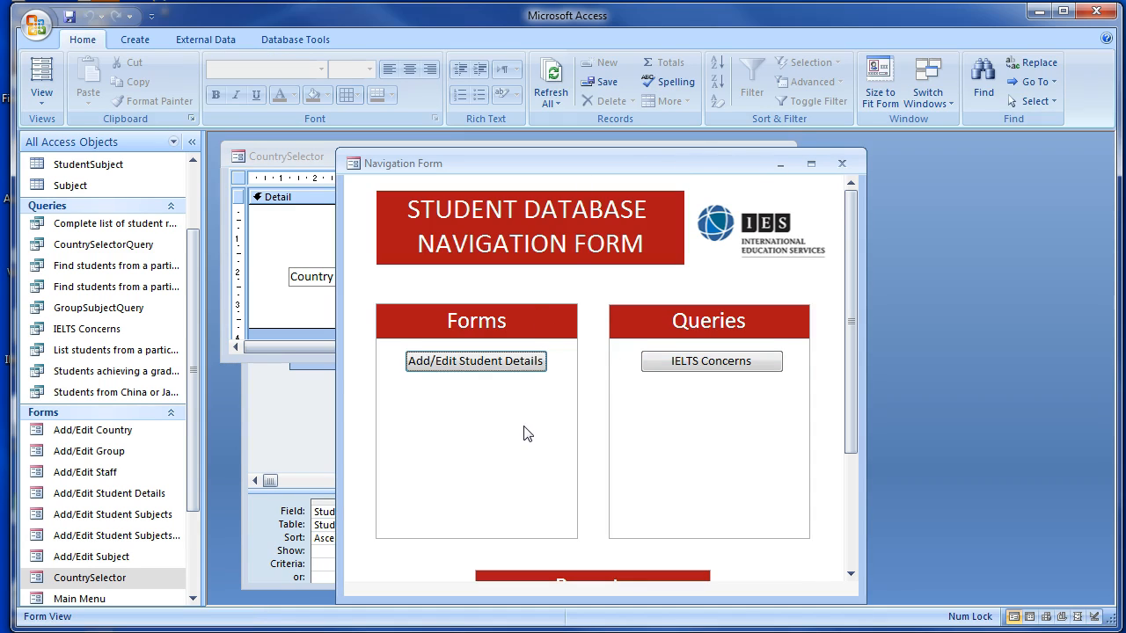
pyautogui.press('alt')
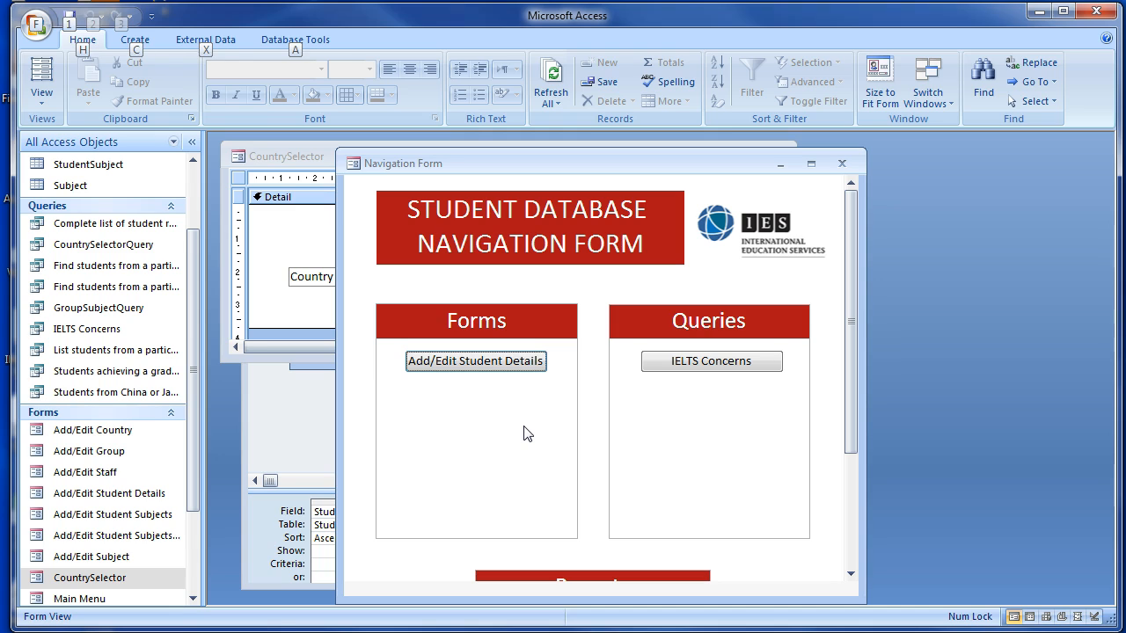
pyautogui.rightClick(363, 205)
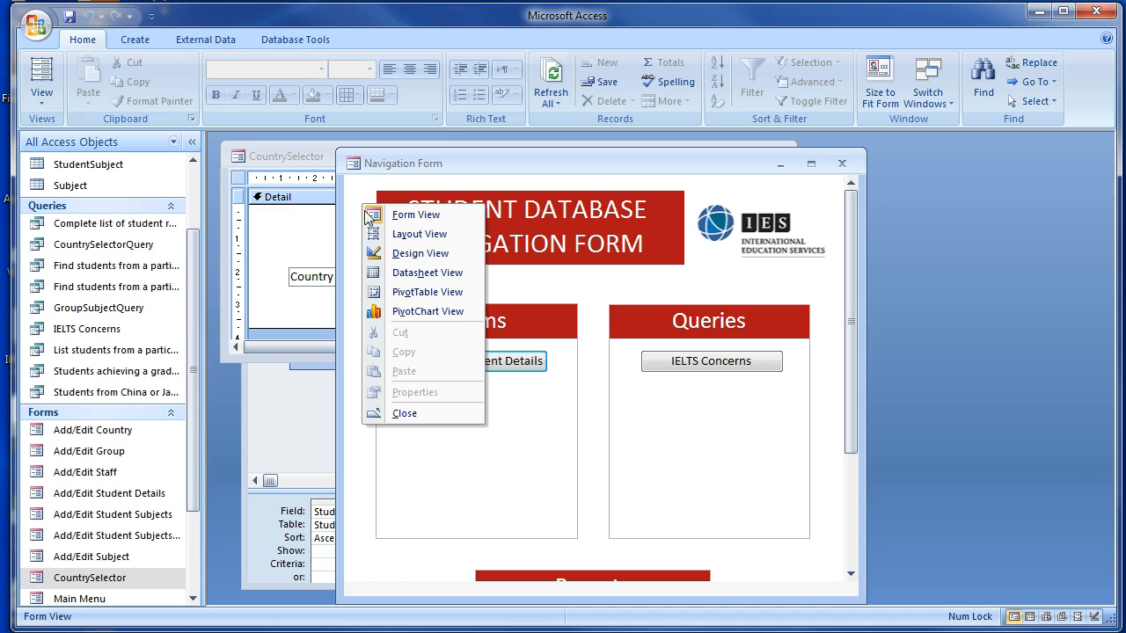
pyautogui.click(402, 257)
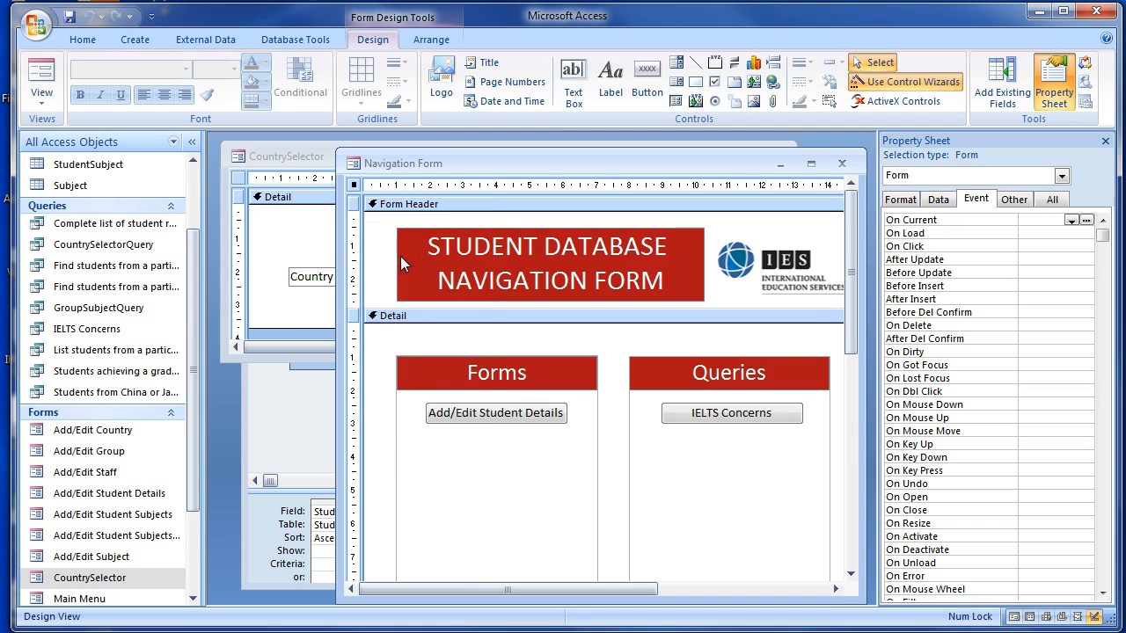
# Place a command button below IELTS Concerns in the Queries box and have it open the CountrySelector form through Form Operations.
pyautogui.scroll(-1, 736, 455)
pyautogui.scroll(-1, 736, 455)
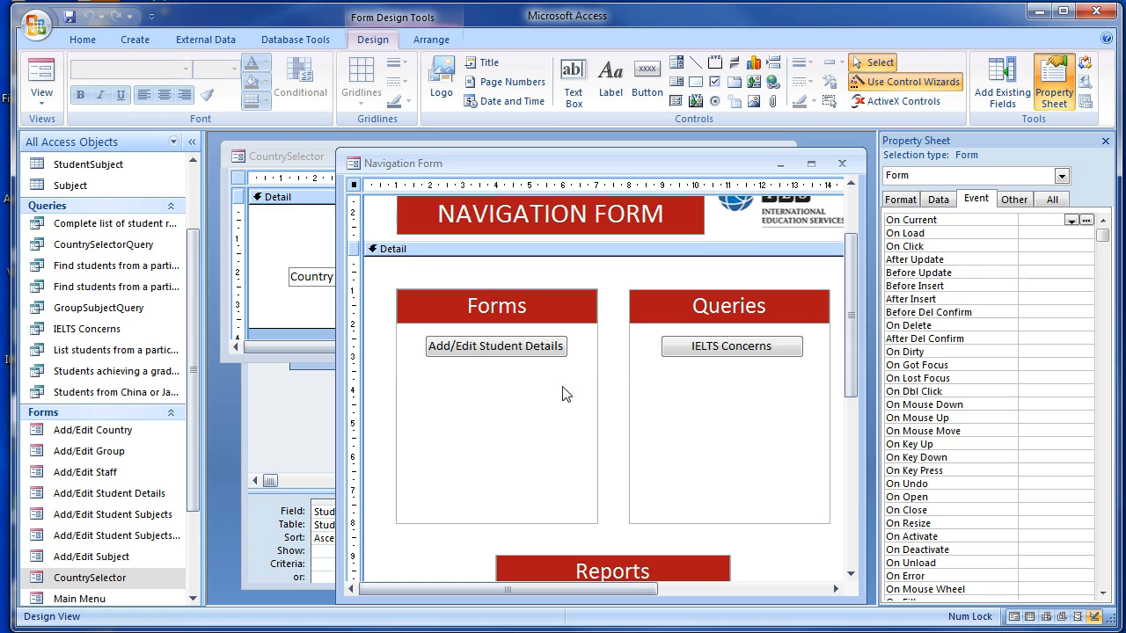
pyautogui.click(633, 83)
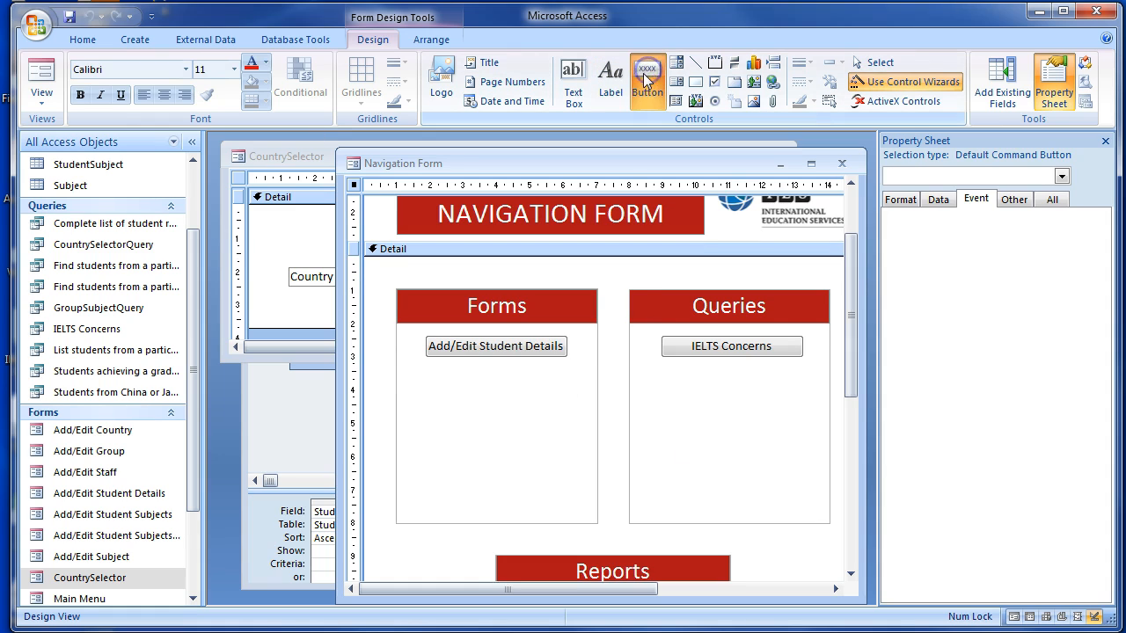
pyautogui.moveTo(661, 367); pyautogui.dragTo(805, 388)
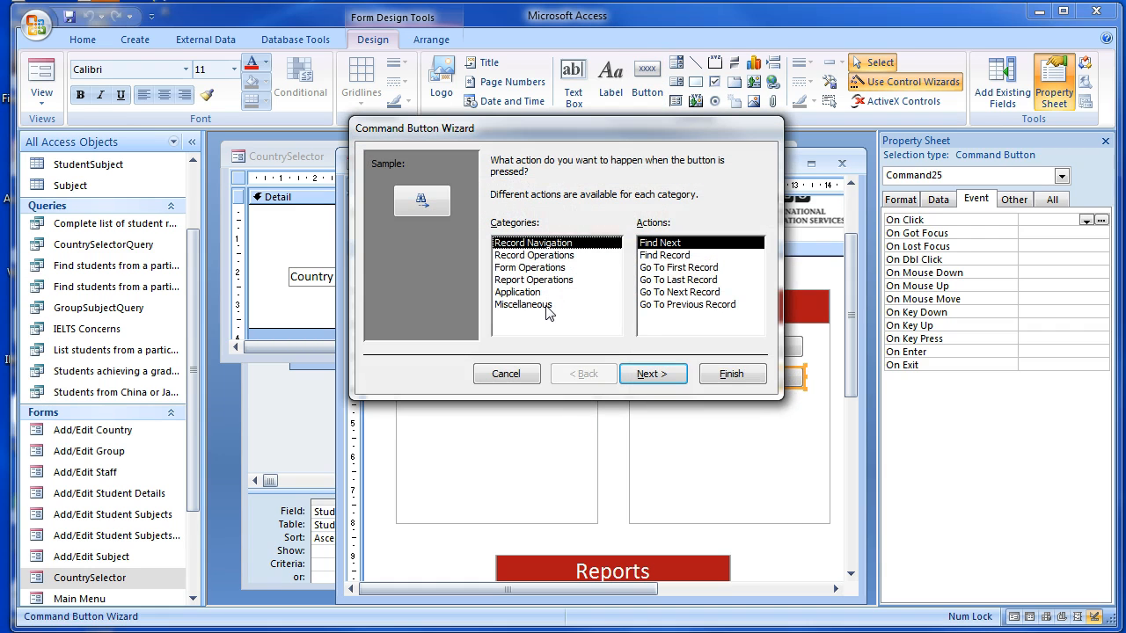
pyautogui.click(538, 268)
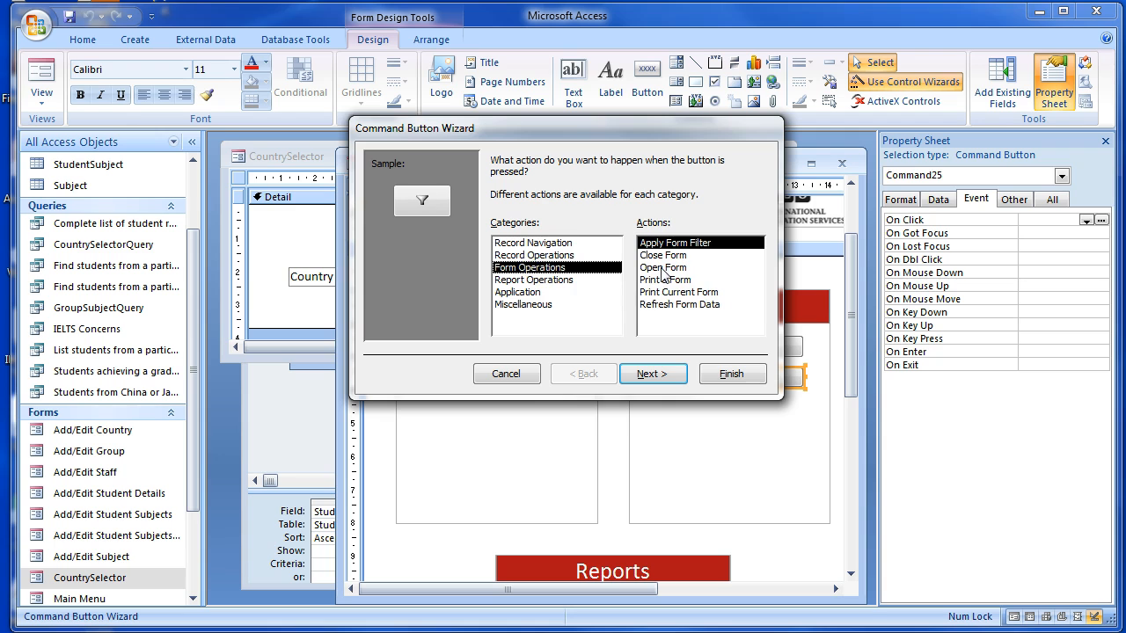
pyautogui.click(663, 268)
pyautogui.click(653, 374)
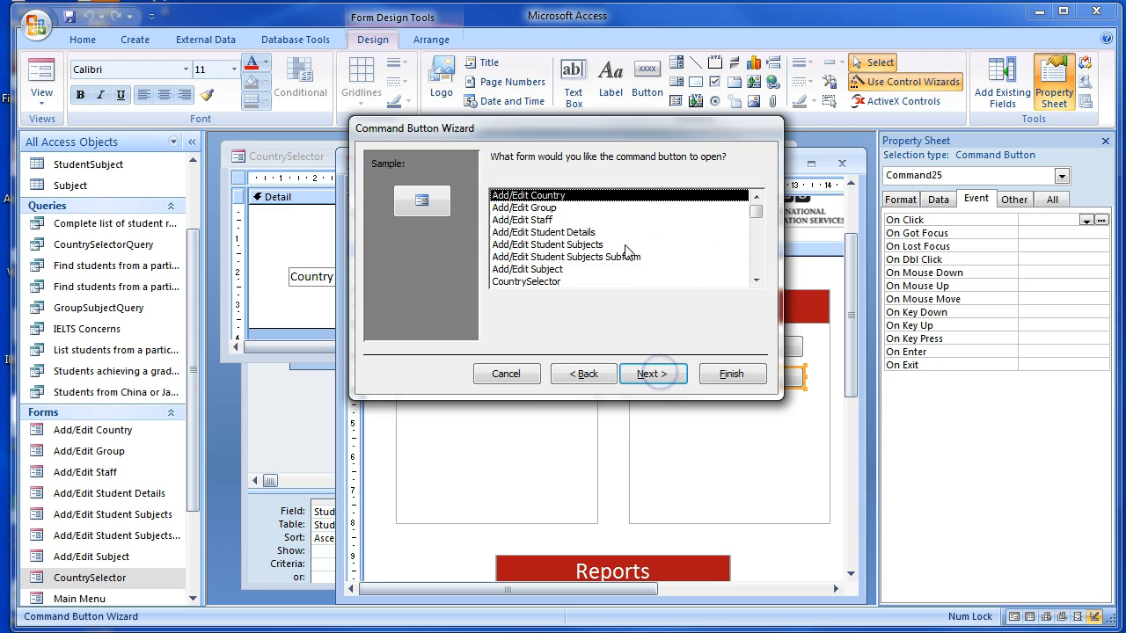
pyautogui.doubleClick(554, 282)
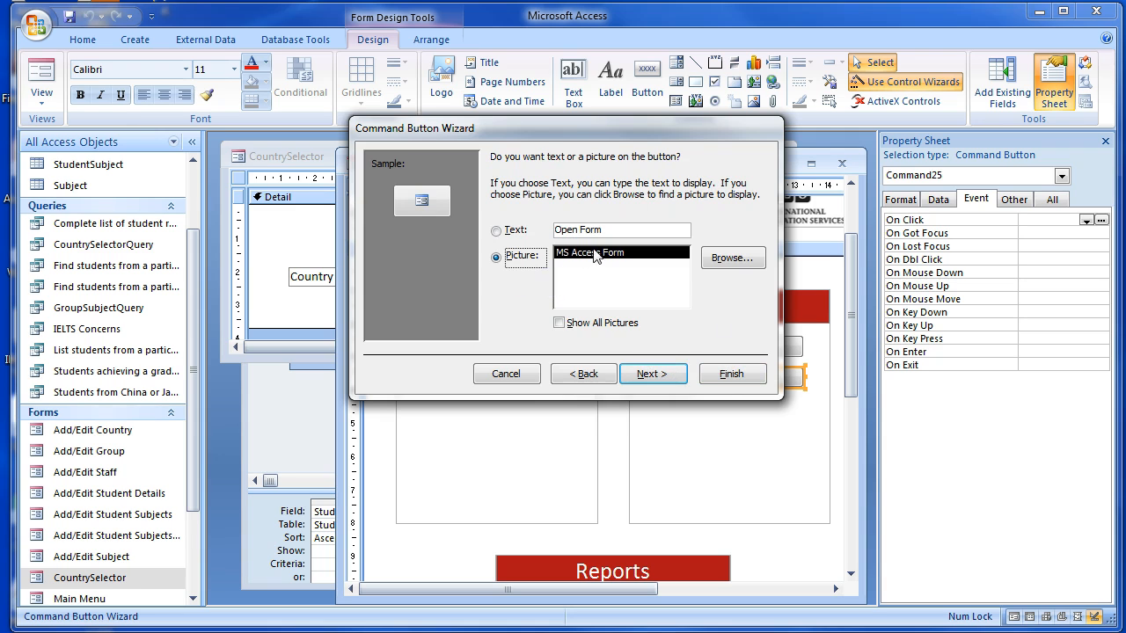
# Give the button the text "Studetns By Country - Combo" and the name btnCountrySelectorOpen, and finish the wizard.
pyautogui.click(496, 231)
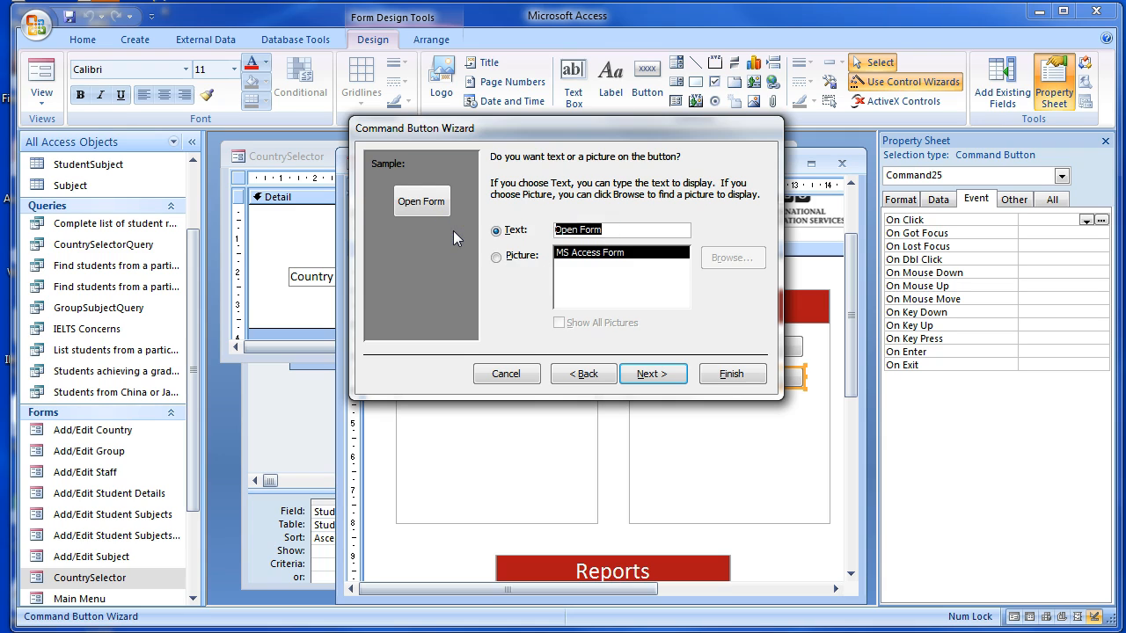
pyautogui.write('Studetns By Counrt')
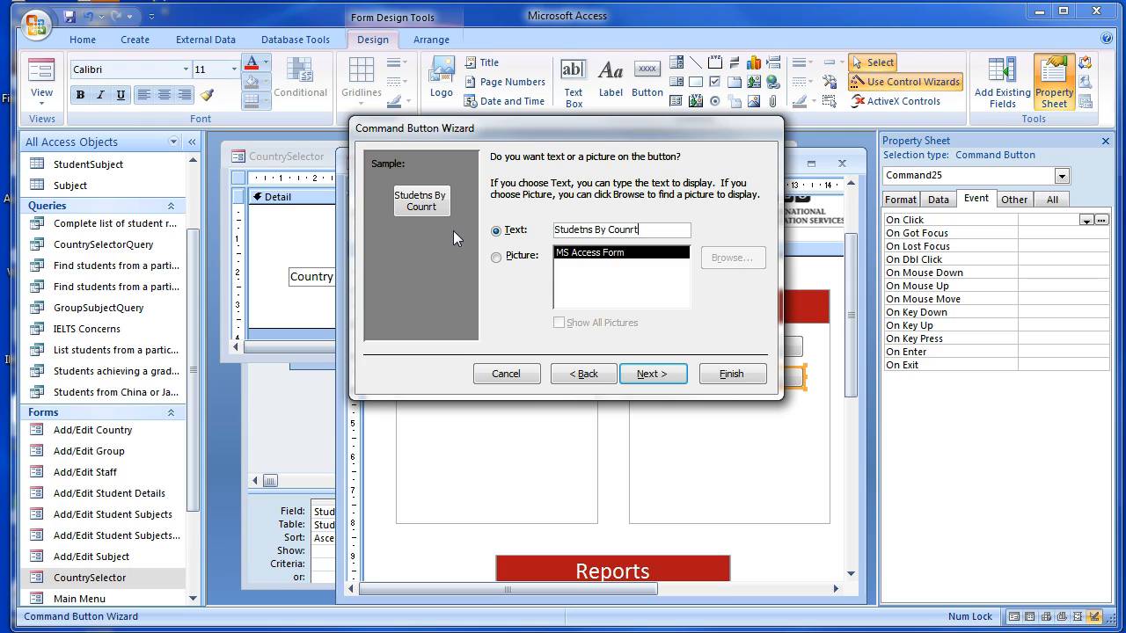
pyautogui.press('BackSpace')
pyautogui.press('BackSpace')
pyautogui.write('try - Combo')
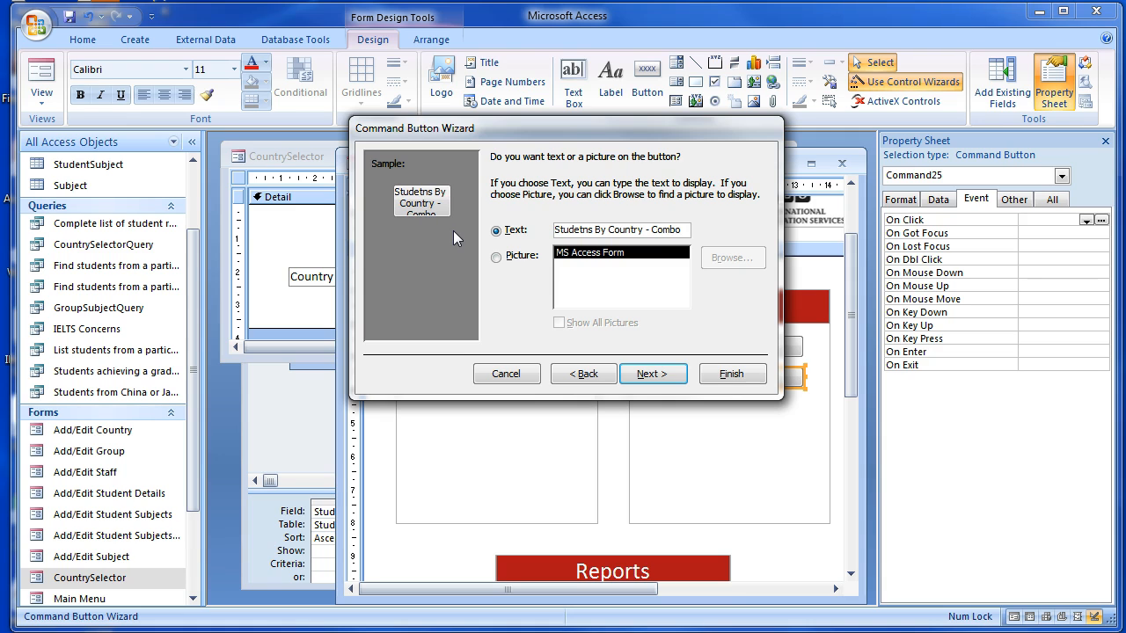
pyautogui.click(651, 374)
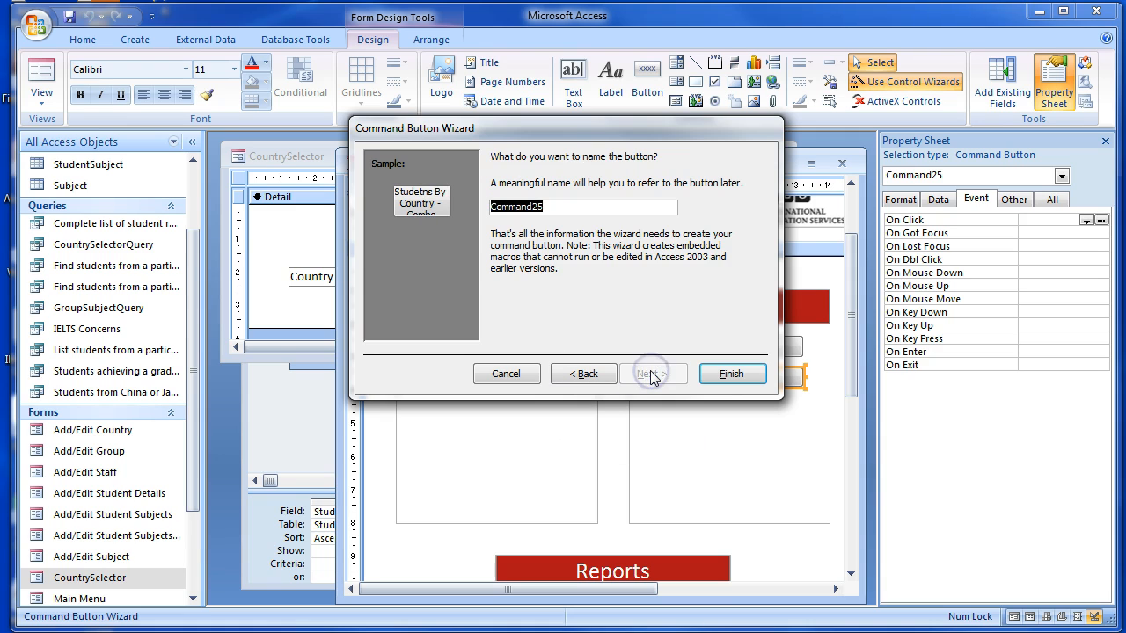
pyautogui.write('btnCountrySelectorOpen')
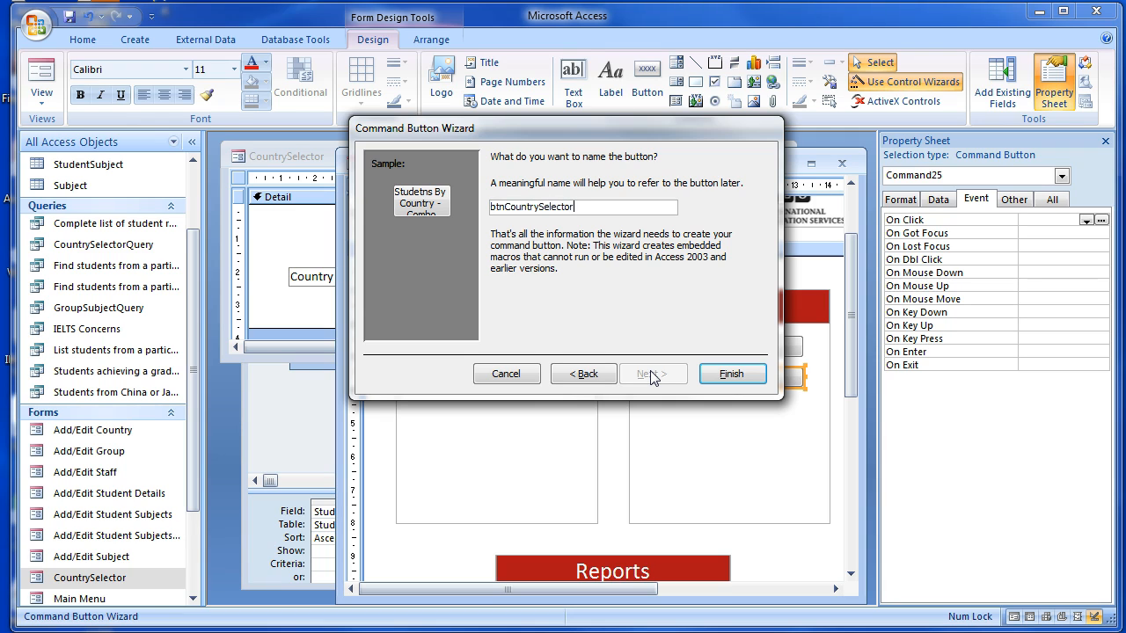
pyautogui.click(744, 376)
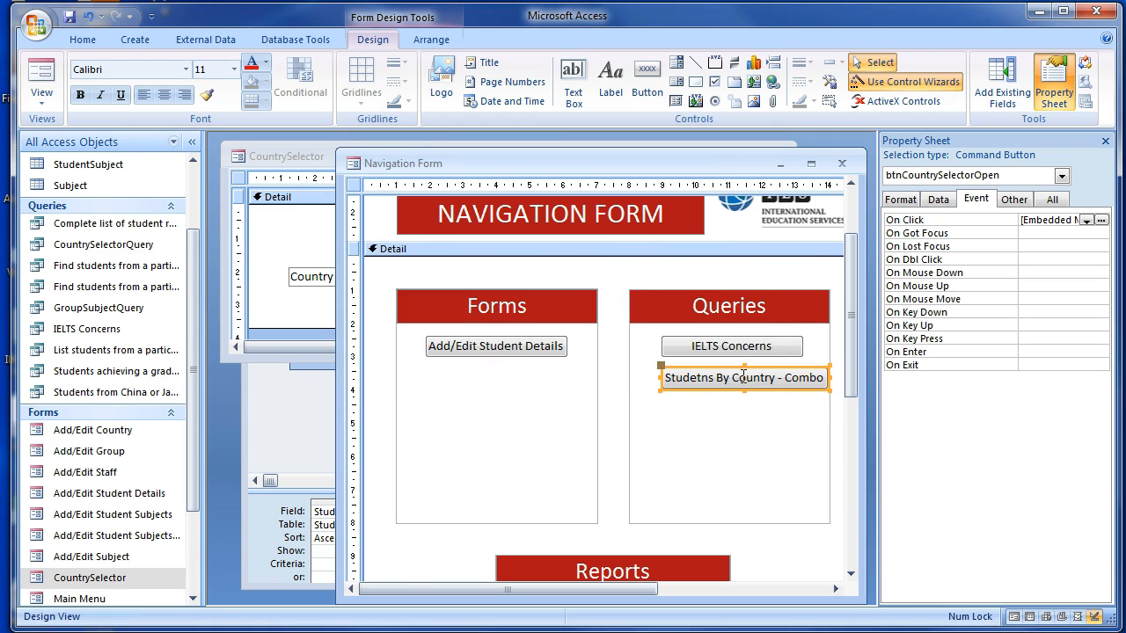
# Nudge the new button slightly left so it is centred below the IELTS Concerns button.
pyautogui.press('Left')
pyautogui.press('Left')
pyautogui.press('Left')
pyautogui.press('Left')
pyautogui.press('Left')
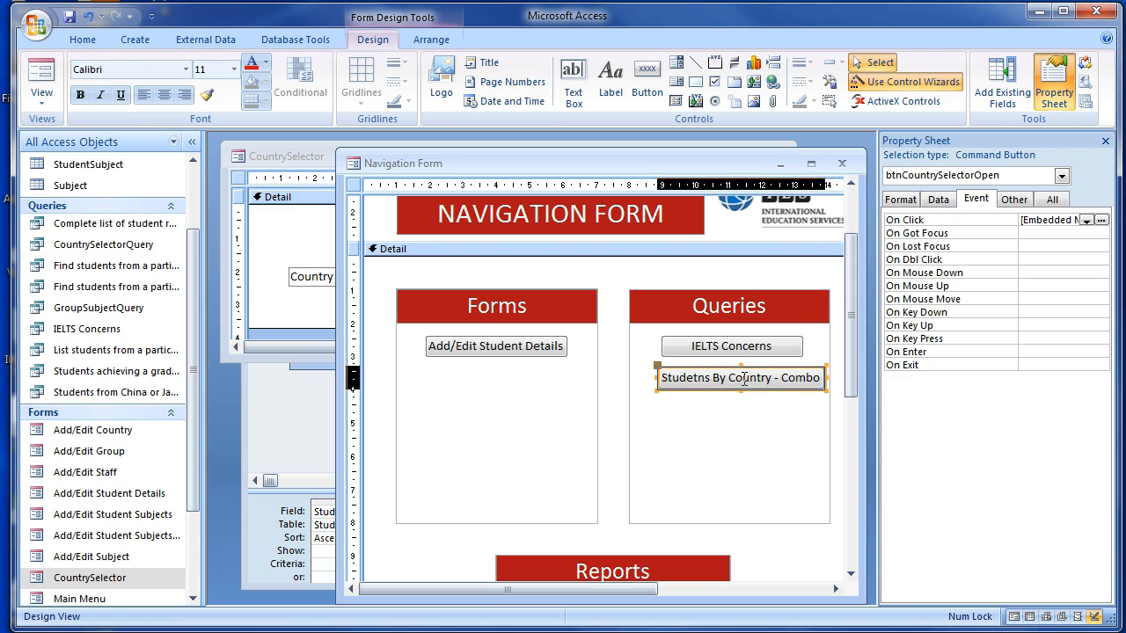
pyautogui.press('Right')
pyautogui.press('Right')
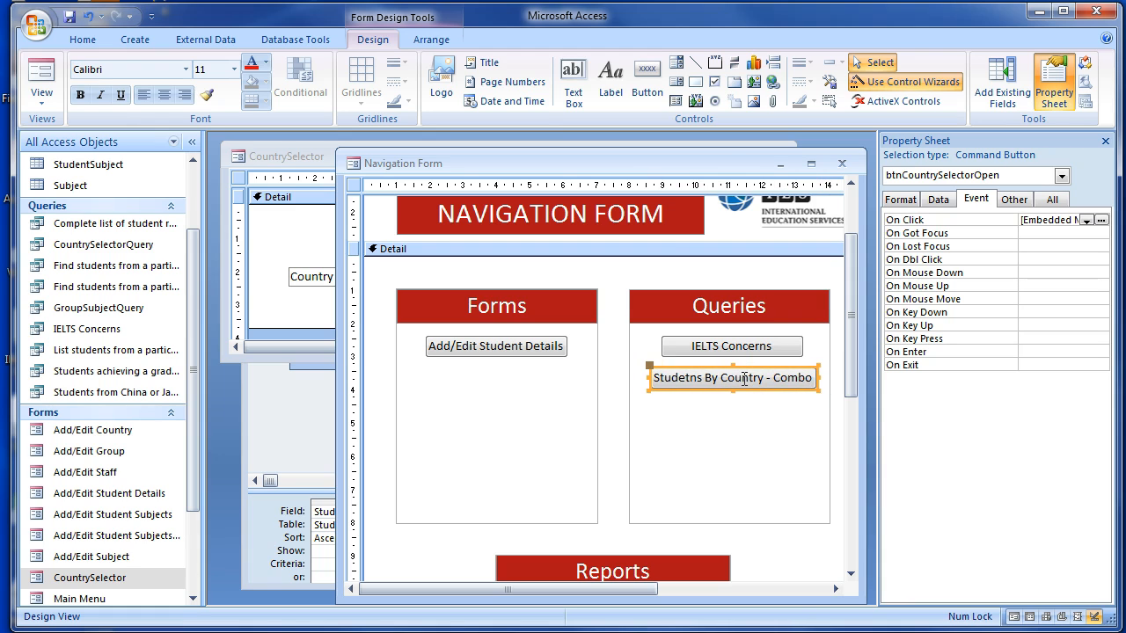
# Size the IELTS Concerns button and the new country button to the widest of the two.
pyautogui.keyDown('shift'); pyautogui.click(737, 346); pyautogui.keyUp('shift')
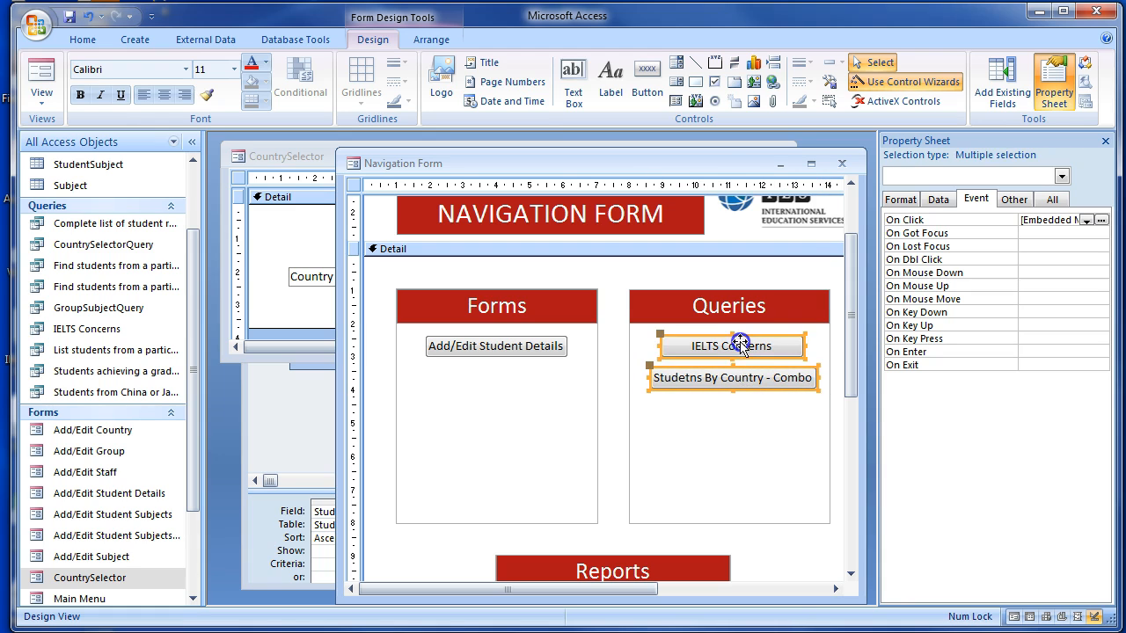
pyautogui.click(431, 39)
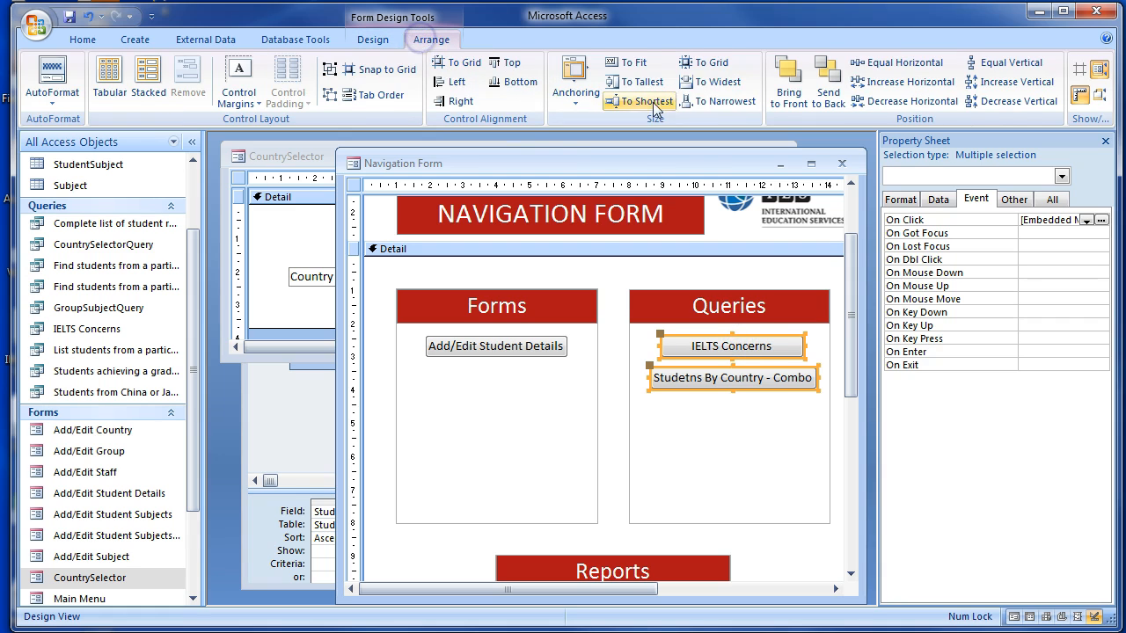
pyautogui.click(708, 81)
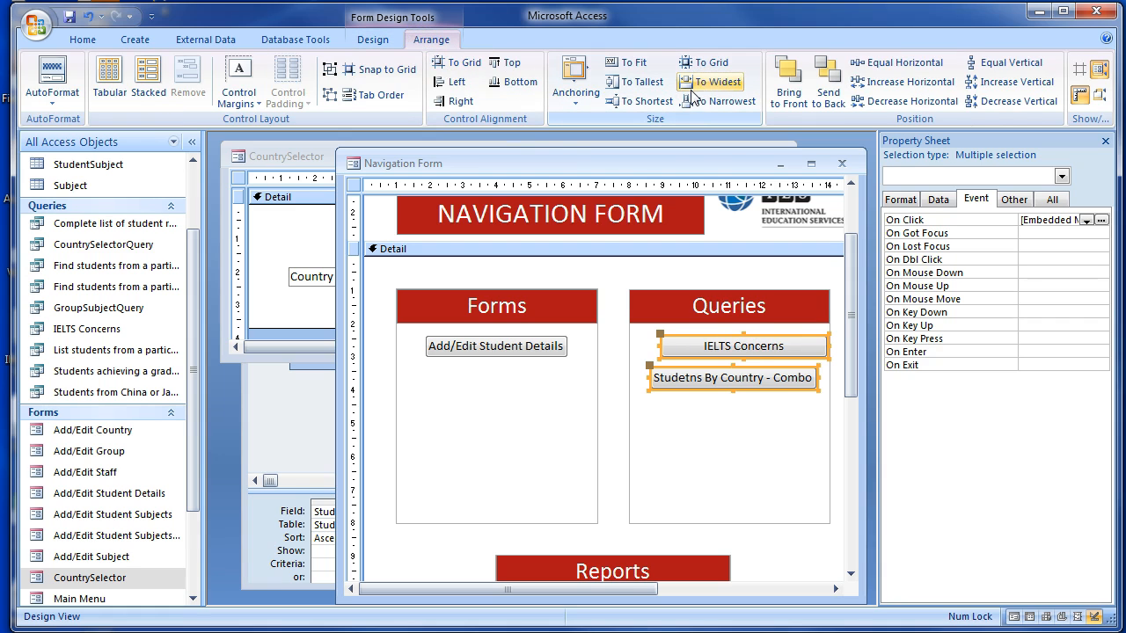
# Align the two Queries buttons along their left edges and correct the country button's text to "Students By Country - Combo".
pyautogui.click(440, 82)
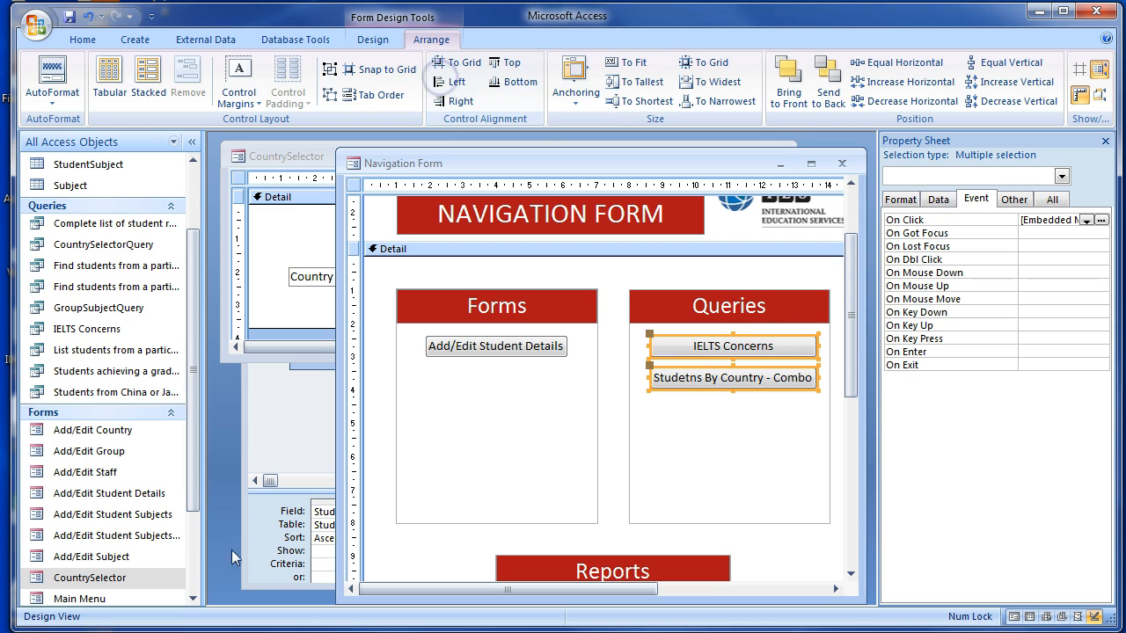
pyautogui.click(460, 444)
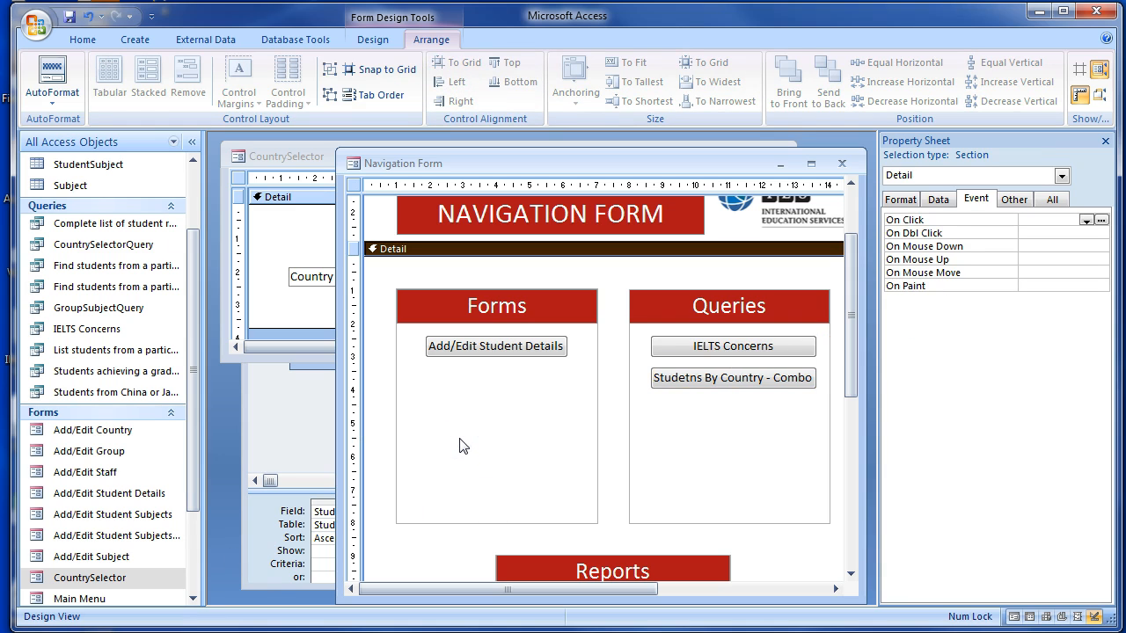
pyautogui.click(688, 379)
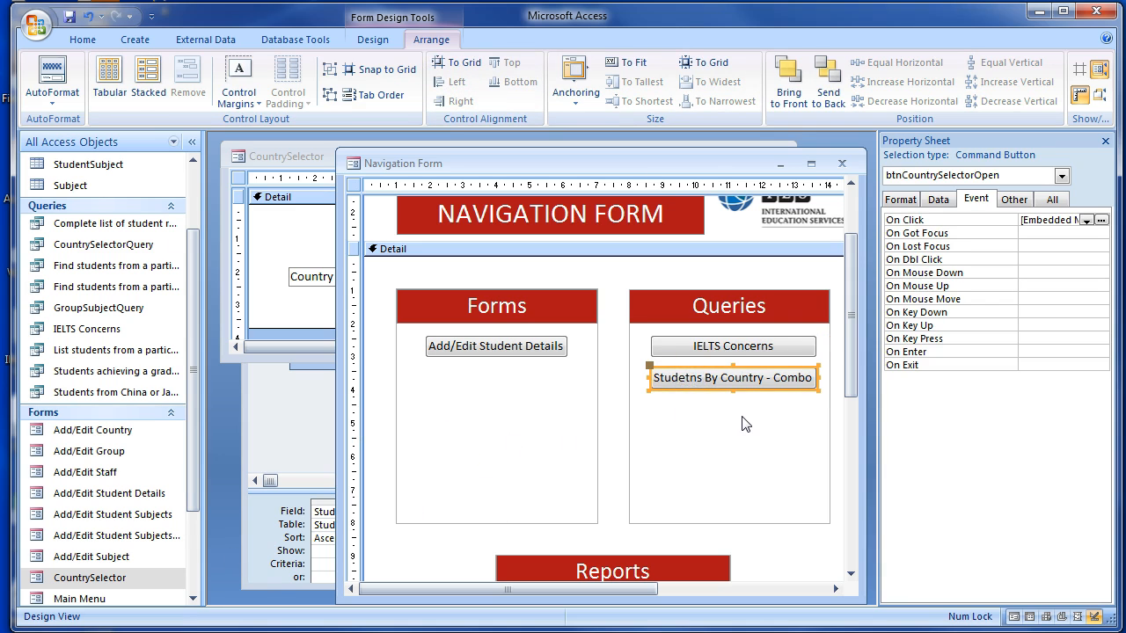
pyautogui.press('F2')
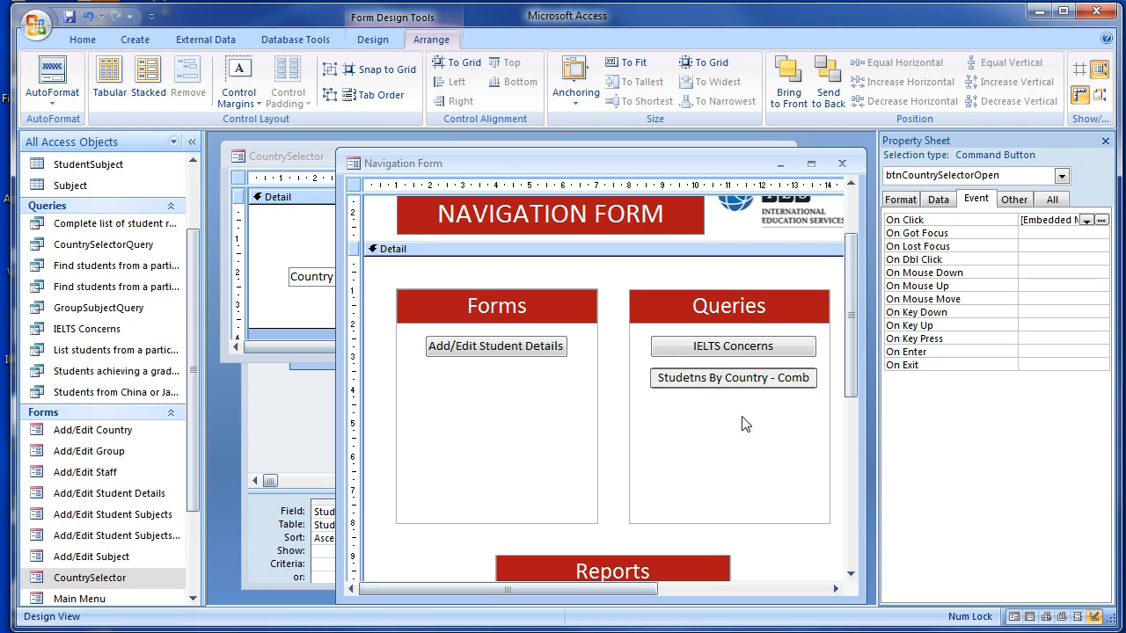
pyautogui.write('o')
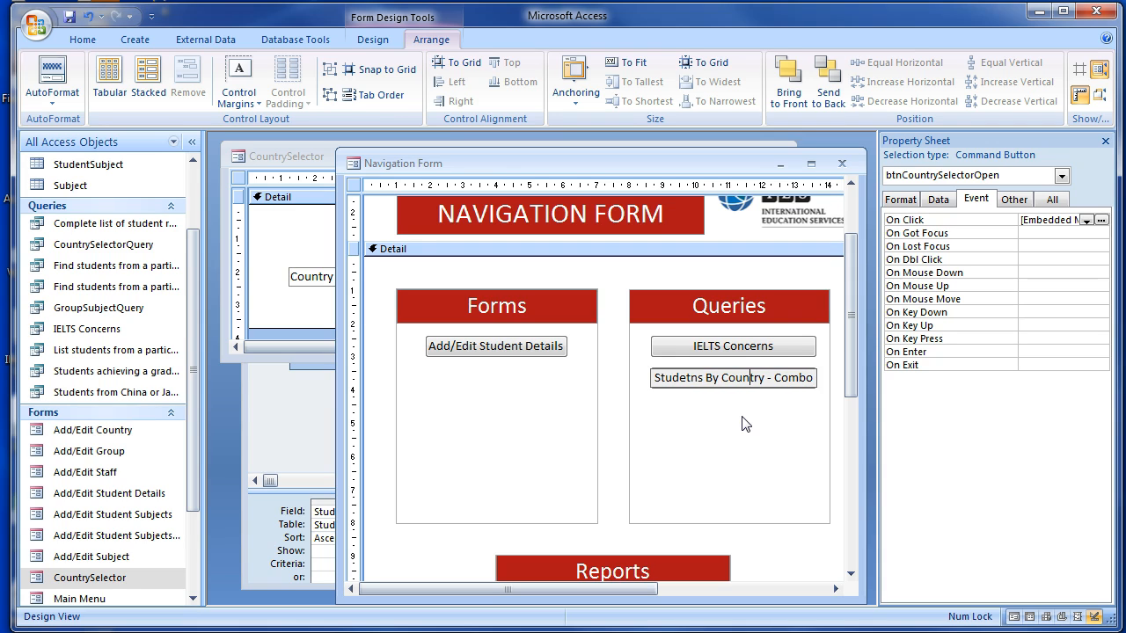
pyautogui.press('BackSpace')
pyautogui.press('Right')
pyautogui.write('t')
pyautogui.click(745, 426)
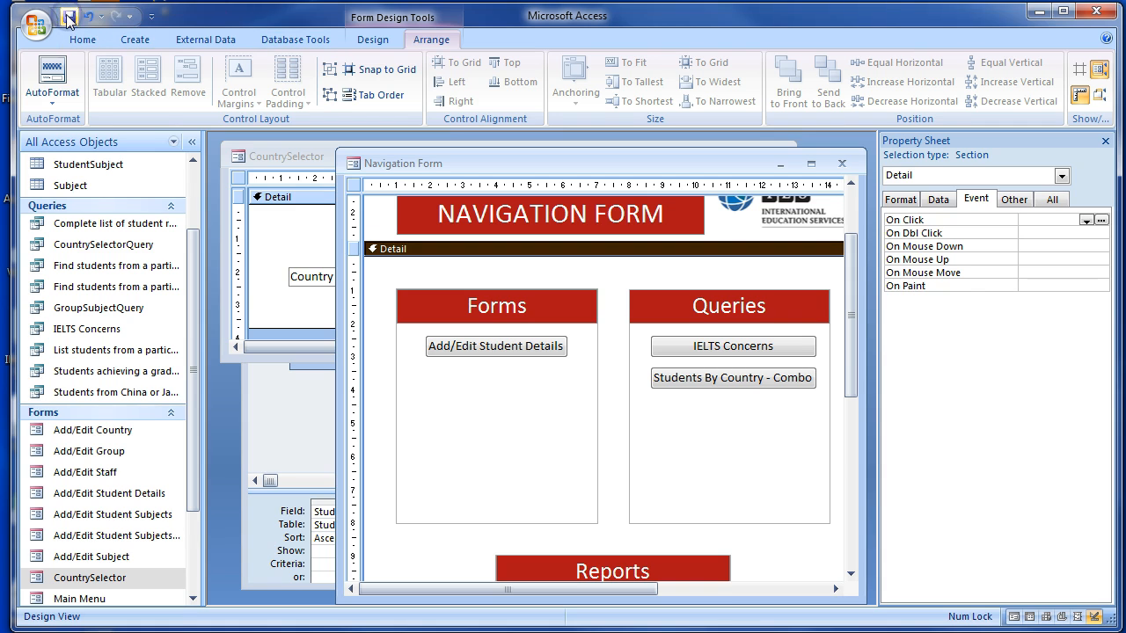
# Close the CountrySelector form, saving its design changes, and close CountrySelectorQuery, leaving the Navigation Form open.
pyautogui.click(272, 255)
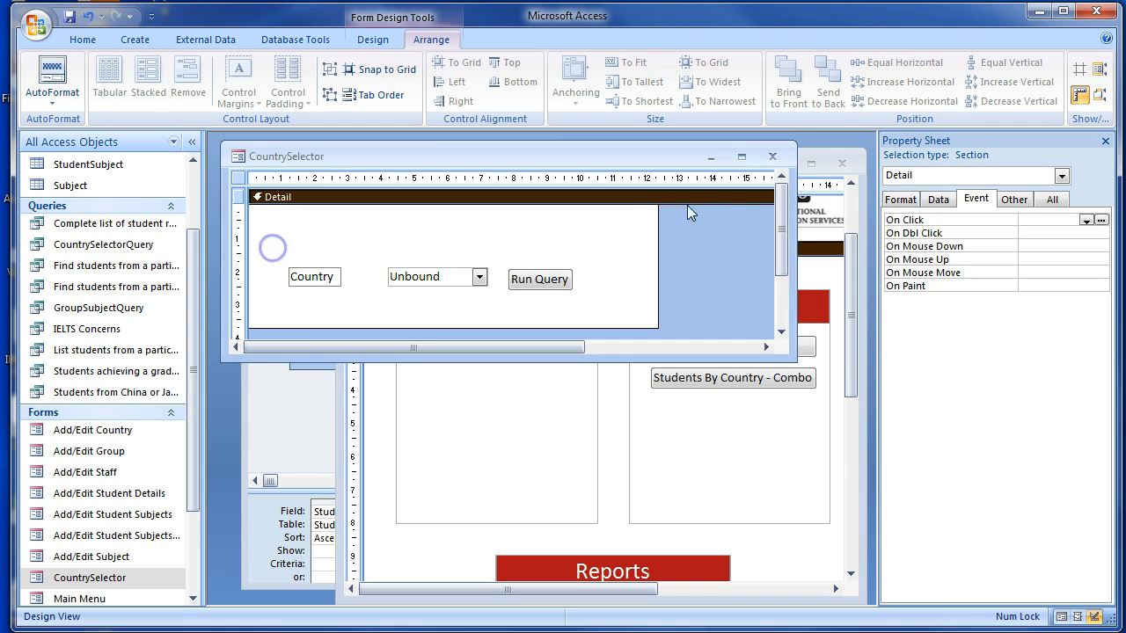
pyautogui.click(772, 156)
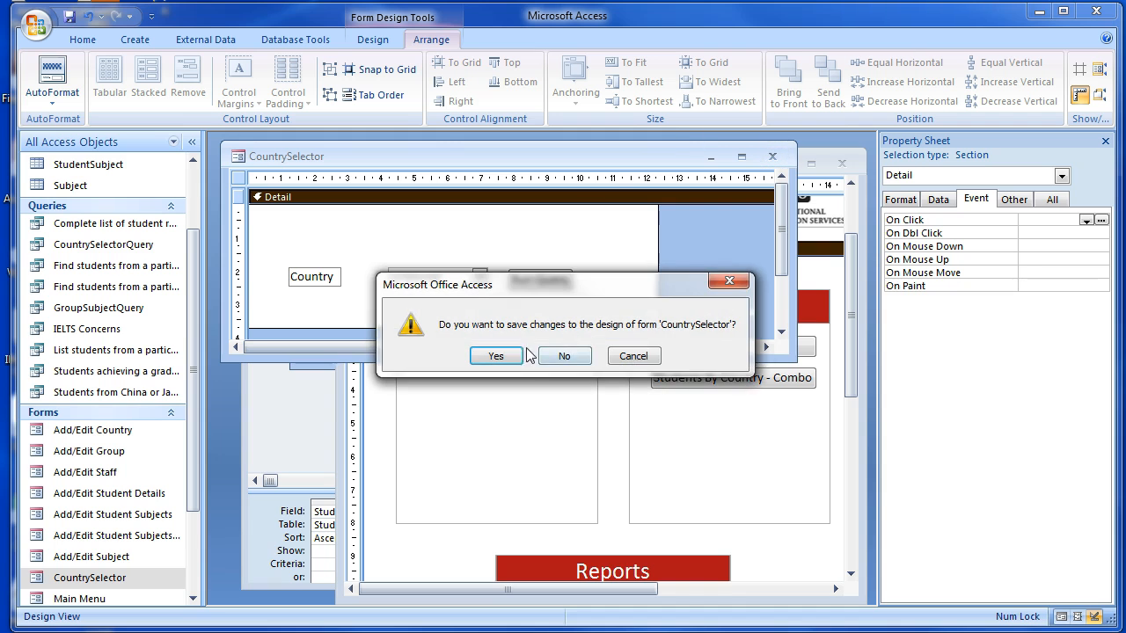
pyautogui.click(497, 356)
pyautogui.click(301, 421)
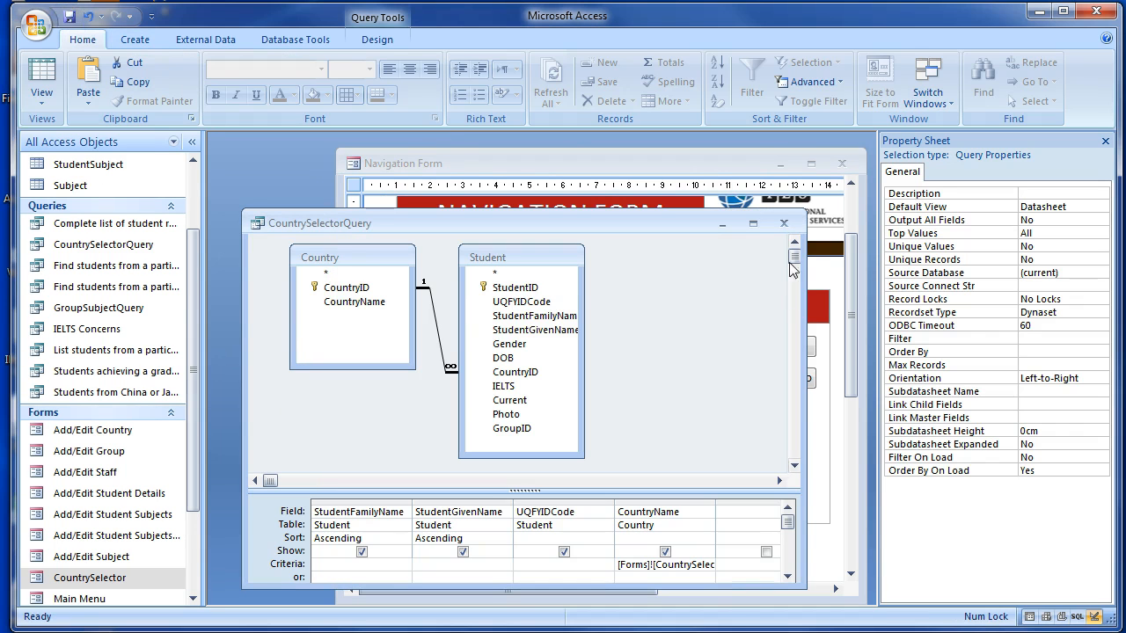
pyautogui.click(784, 222)
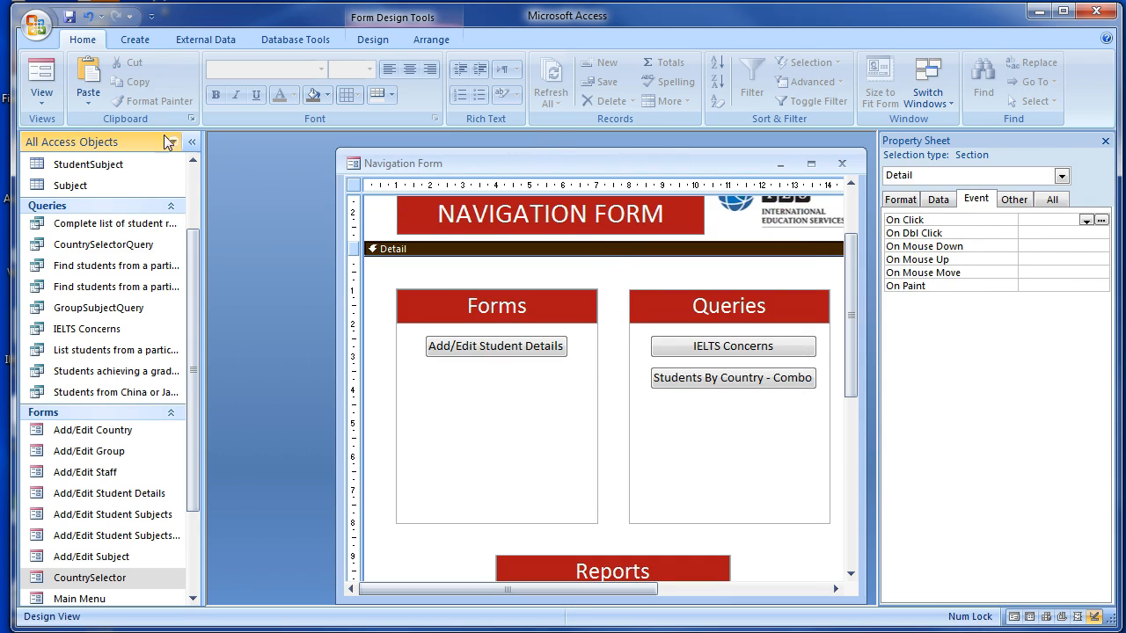
# Test the country button with the Navigation Form in Form View, running the query for Botswana from the CountrySelector form.
pyautogui.click(41, 72)
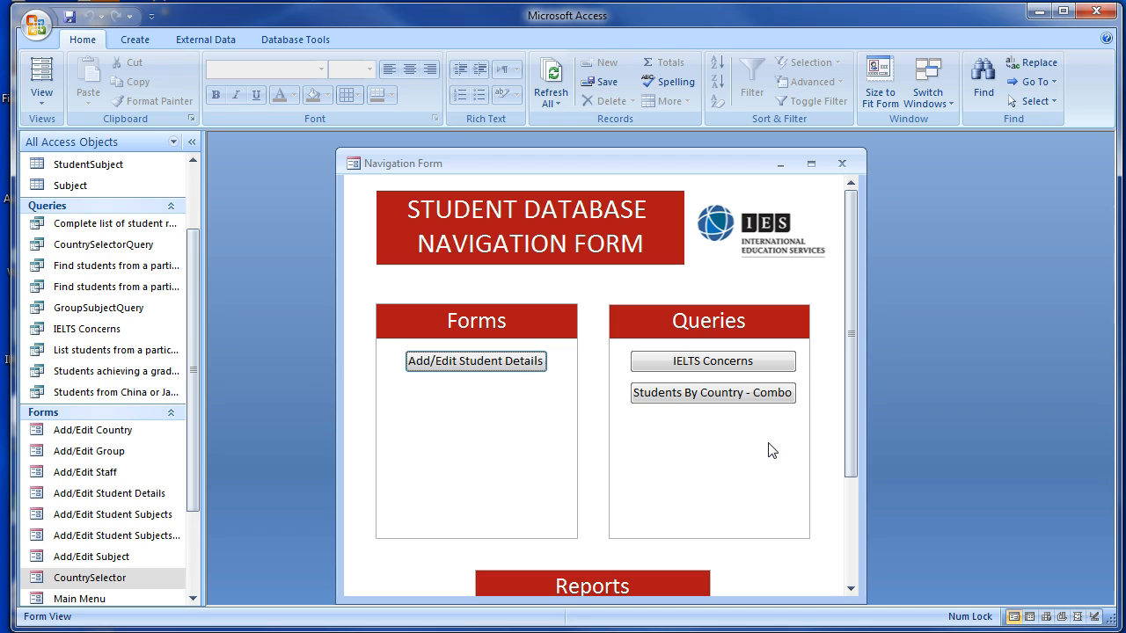
pyautogui.click(695, 393)
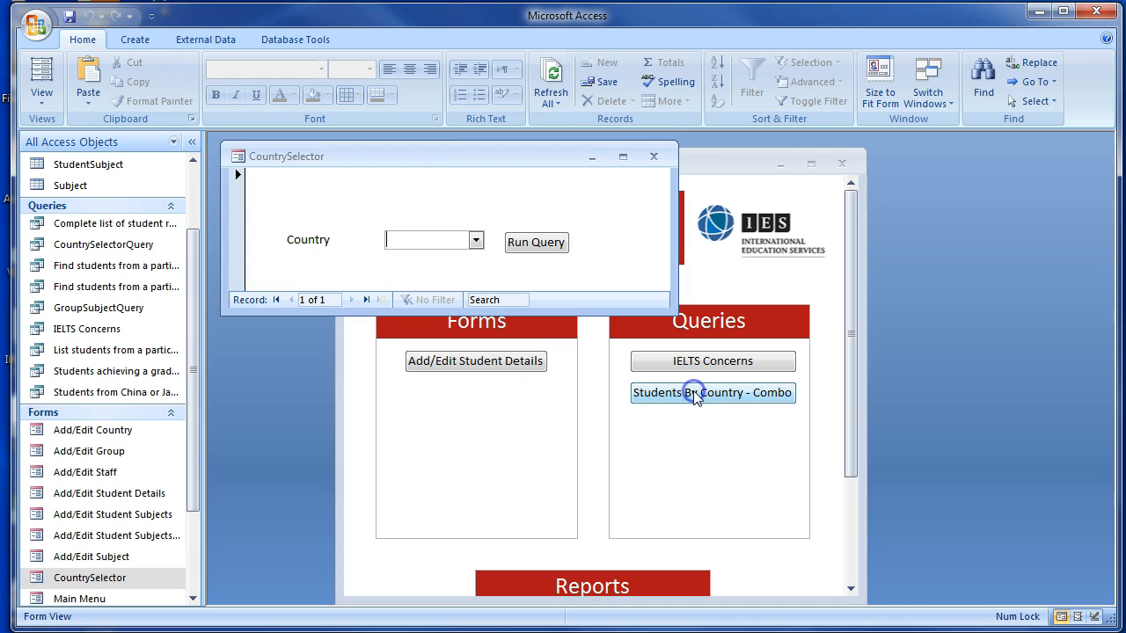
pyautogui.click(476, 240)
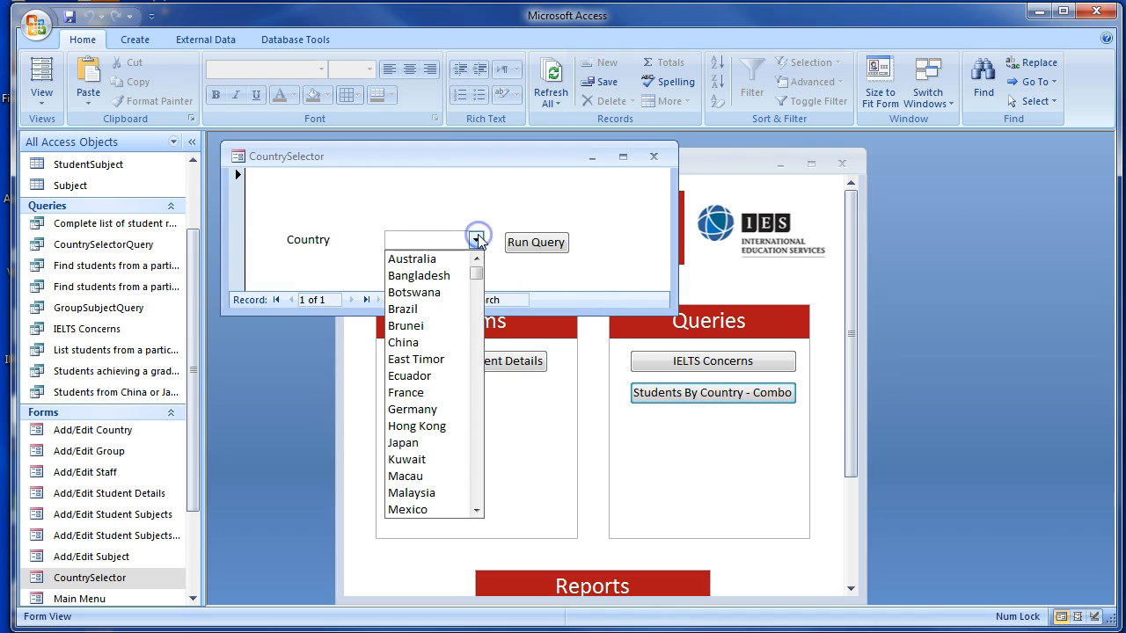
pyautogui.click(442, 293)
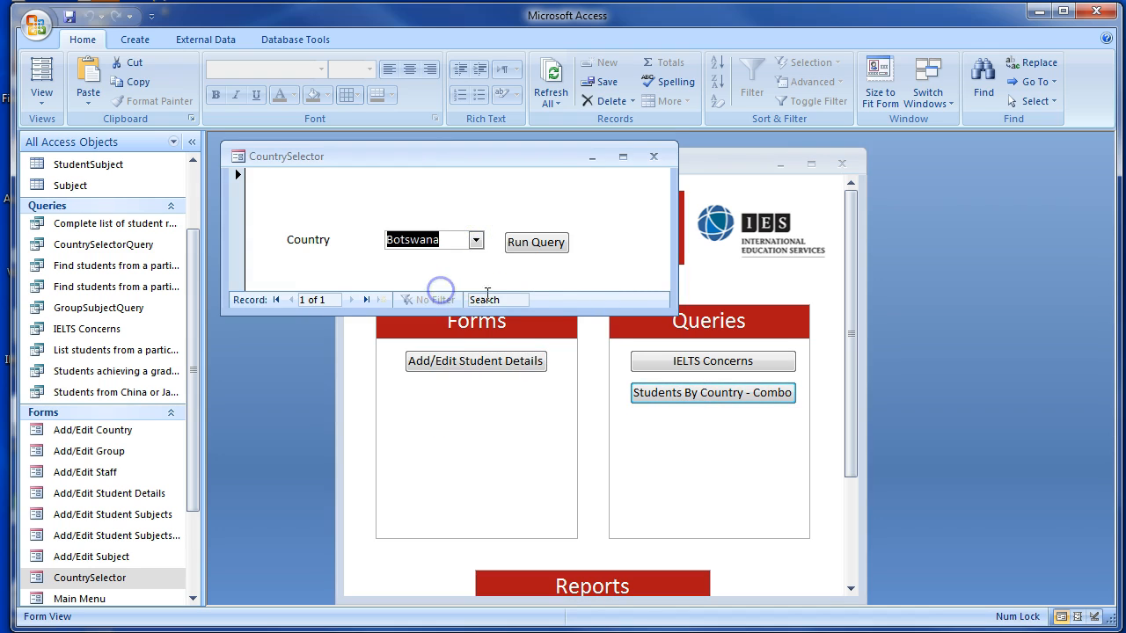
pyautogui.click(536, 243)
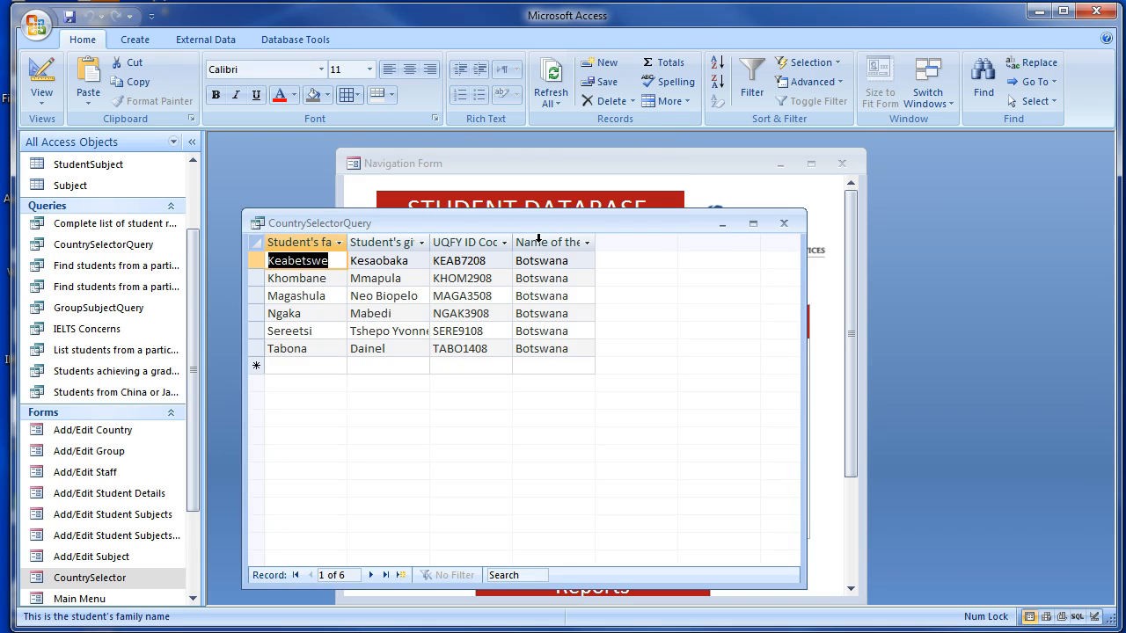